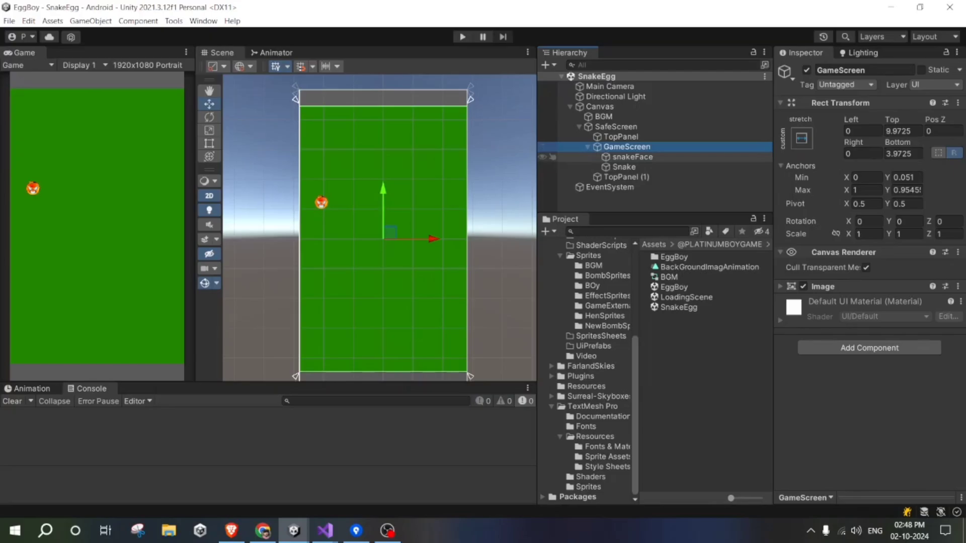
Step: Select snakeFace and drag it in the Scene view to draw its fading red trail
{"action": "right_click", "coordinate": [623, 146]}
{"action": "mouse_move", "coordinate": [645, 361]}
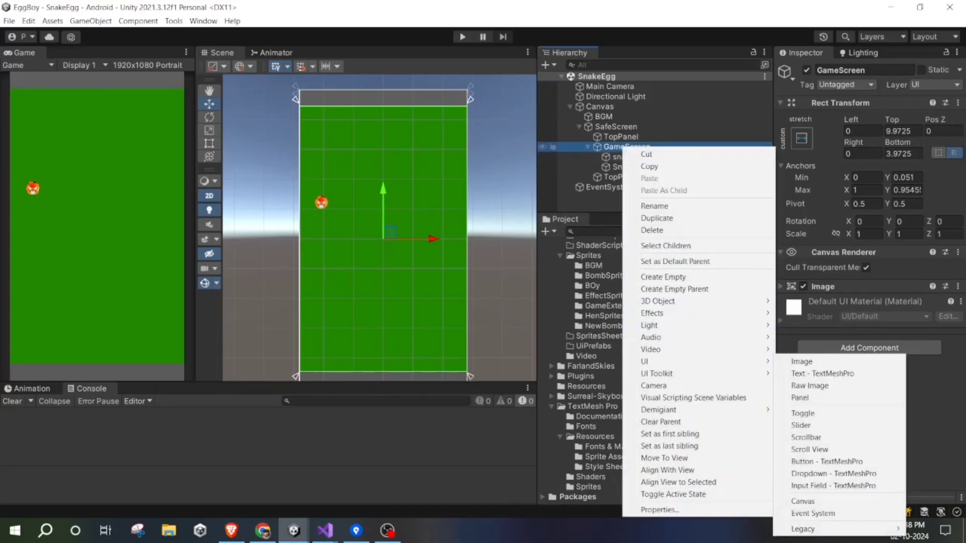
{"action": "left_click", "coordinate": [632, 156]}
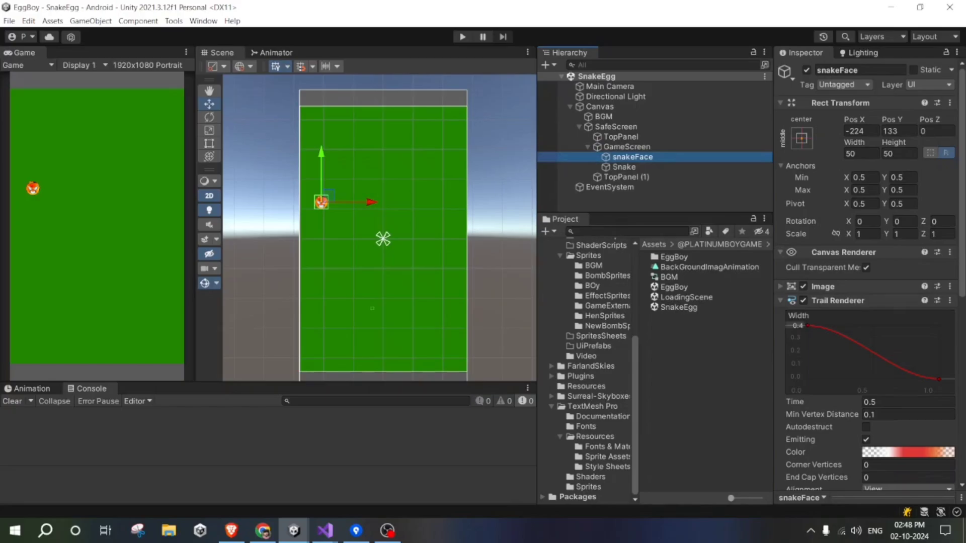
{"action": "mouse_move", "coordinate": [329, 195]}
{"action": "left_mouse_down"}
{"action": "mouse_move", "coordinate": [356, 151]}
{"action": "mouse_move", "coordinate": [402, 234]}
{"action": "mouse_move", "coordinate": [367, 329]}
{"action": "mouse_move", "coordinate": [357, 185]}
{"action": "mouse_move", "coordinate": [395, 156]}
{"action": "mouse_move", "coordinate": [394, 309]}
{"action": "mouse_move", "coordinate": [345, 151]}
{"action": "mouse_move", "coordinate": [332, 274]}
{"action": "mouse_move", "coordinate": [327, 161]}
{"action": "mouse_move", "coordinate": [329, 367]}
{"action": "mouse_move", "coordinate": [334, 151]}
{"action": "mouse_move", "coordinate": [319, 274]}
{"action": "mouse_move", "coordinate": [323, 156]}
{"action": "mouse_move", "coordinate": [318, 250]}
{"action": "left_mouse_up"}
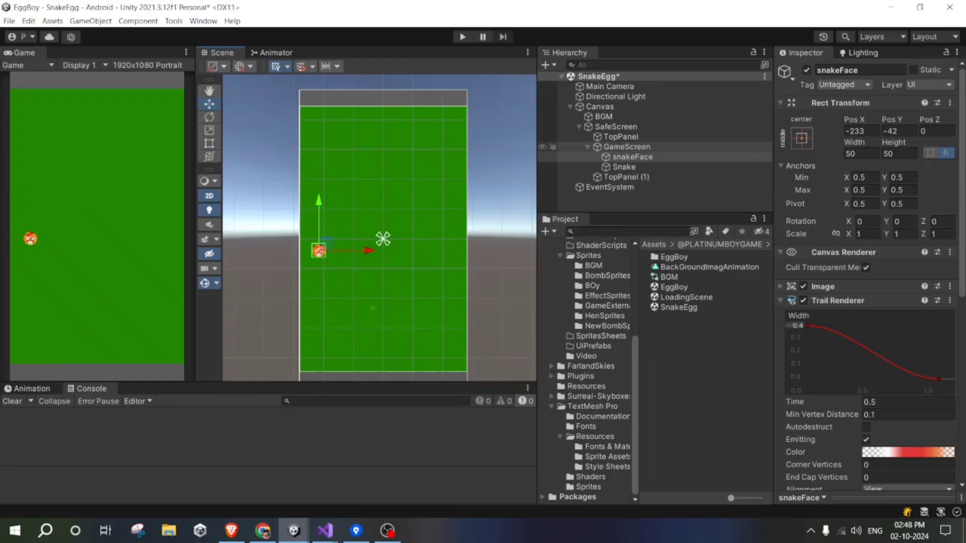
Step: Create a UI Image under GameScreen named Snake2 and expand its Image component
{"action": "right_click", "coordinate": [619, 147]}
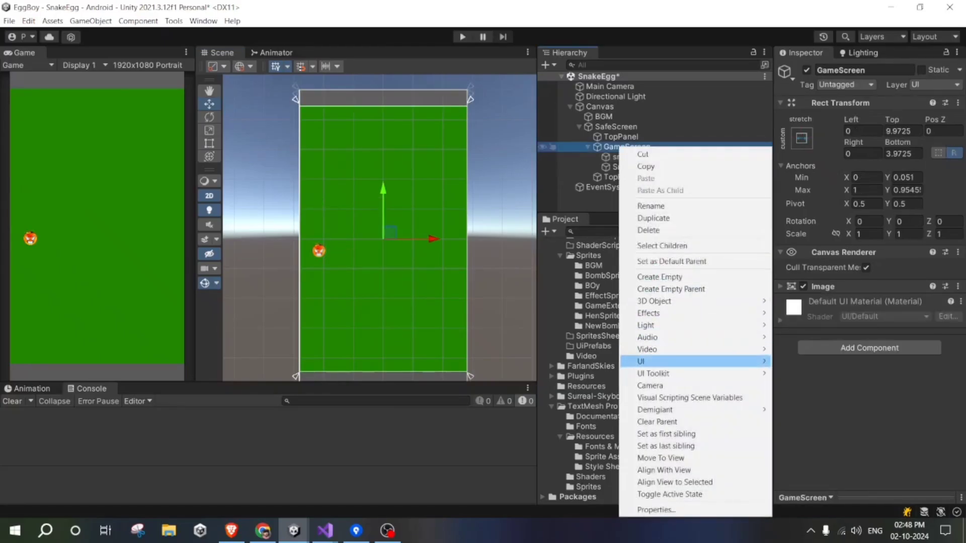
{"action": "left_click", "coordinate": [797, 361]}
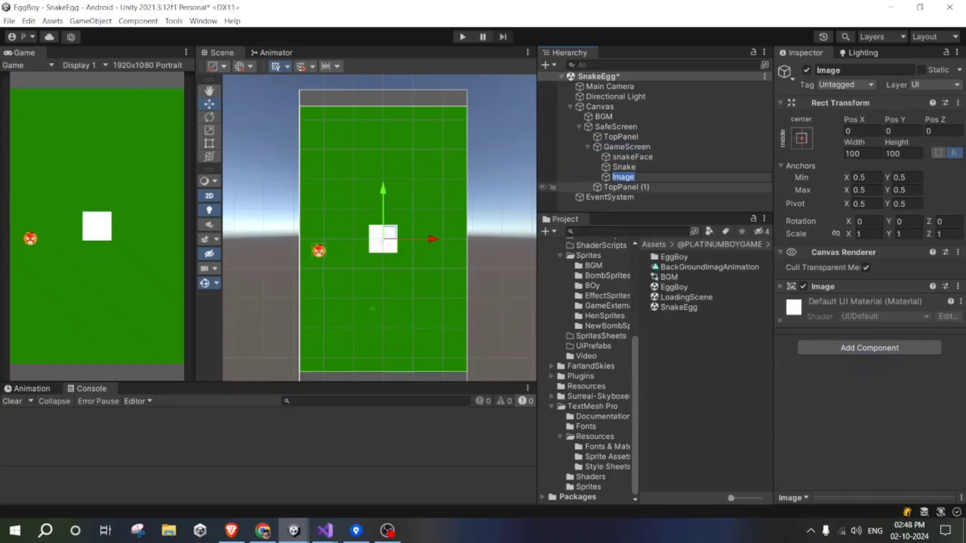
{"action": "key", "text": "BackSpace"}
{"action": "type", "text": "Snake"}
{"action": "type", "text": "2"}
{"action": "key", "text": "Return"}
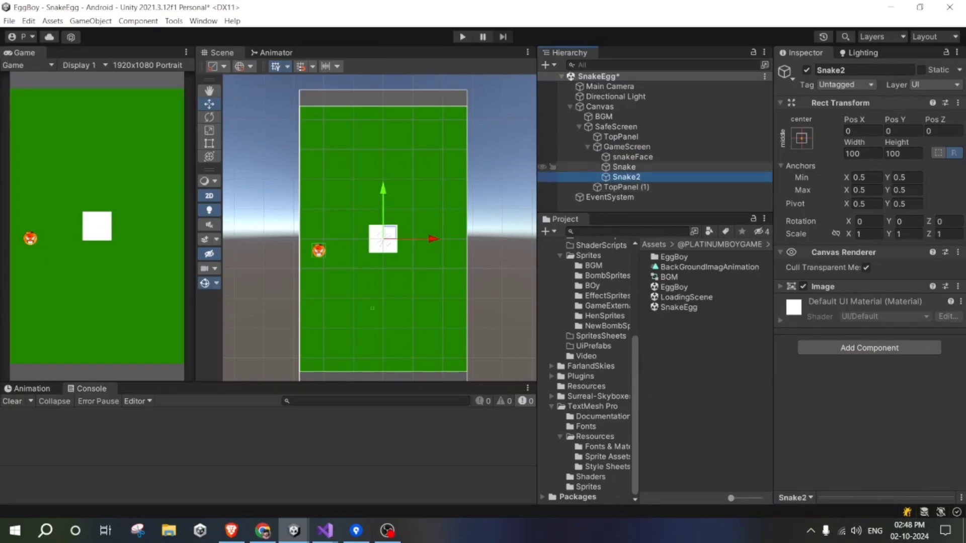
{"action": "left_click", "coordinate": [823, 286]}
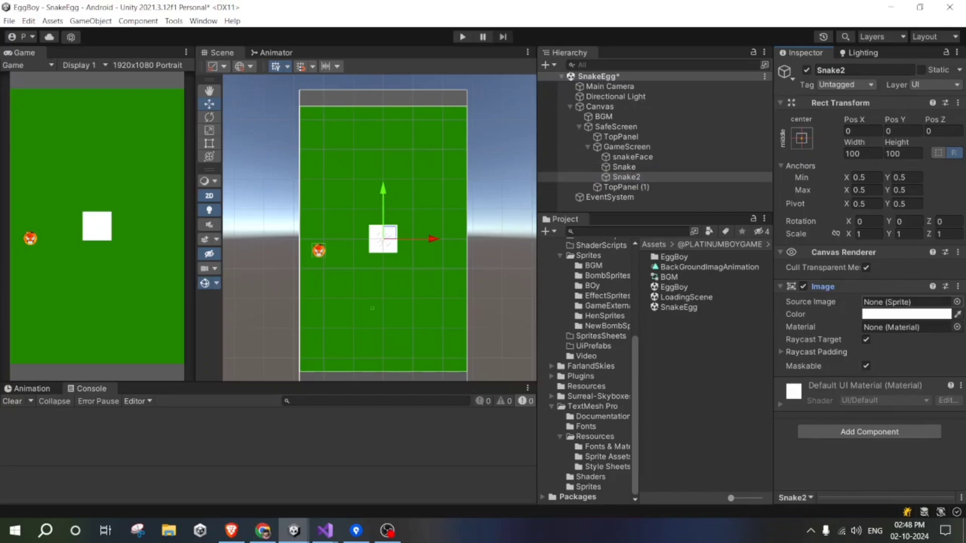
Step: Set Snake2's Source Image to the d_colorbuhoshechristmas owl sprite and frame it
{"action": "left_click", "coordinate": [956, 302]}
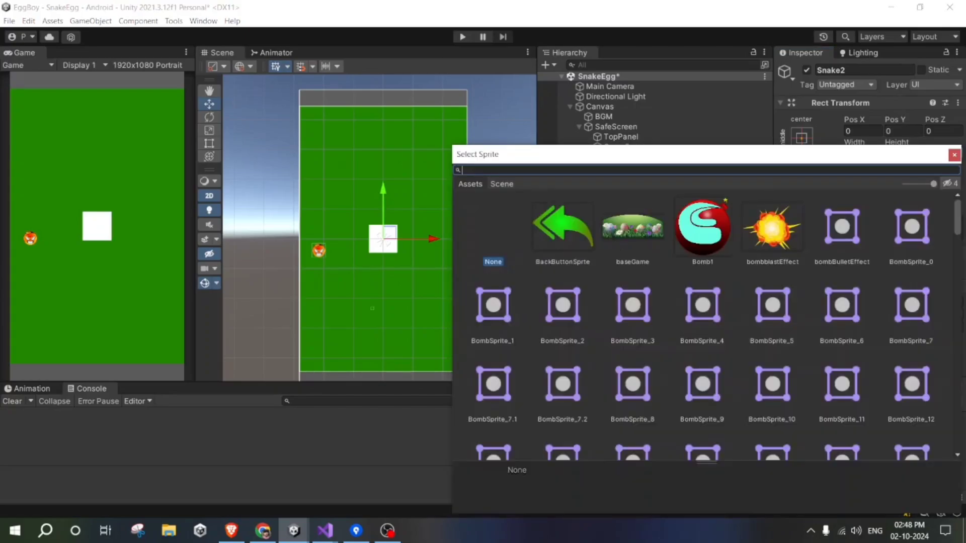
{"action": "scroll", "coordinate": [707, 324], "scroll_direction": "down", "scroll_amount": 3}
{"action": "scroll", "coordinate": [706, 324], "scroll_direction": "down", "scroll_amount": 2}
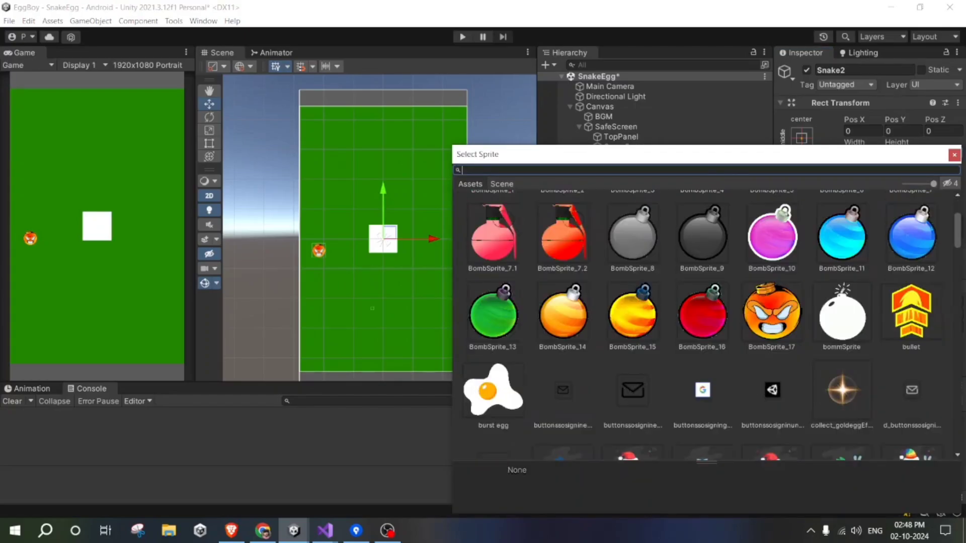
{"action": "scroll", "coordinate": [707, 325], "scroll_direction": "down", "scroll_amount": 2}
{"action": "scroll", "coordinate": [707, 325], "scroll_direction": "down", "scroll_amount": 2}
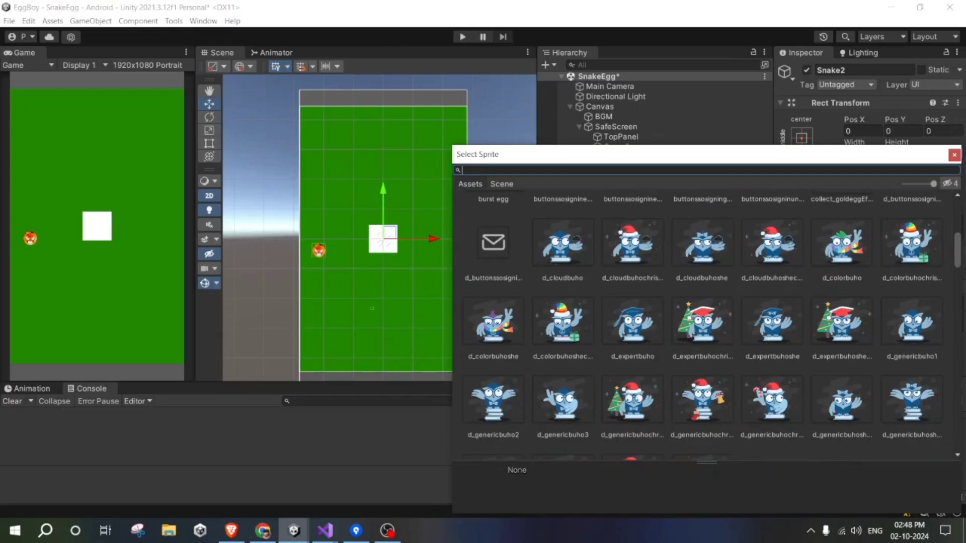
{"action": "left_click", "coordinate": [563, 322]}
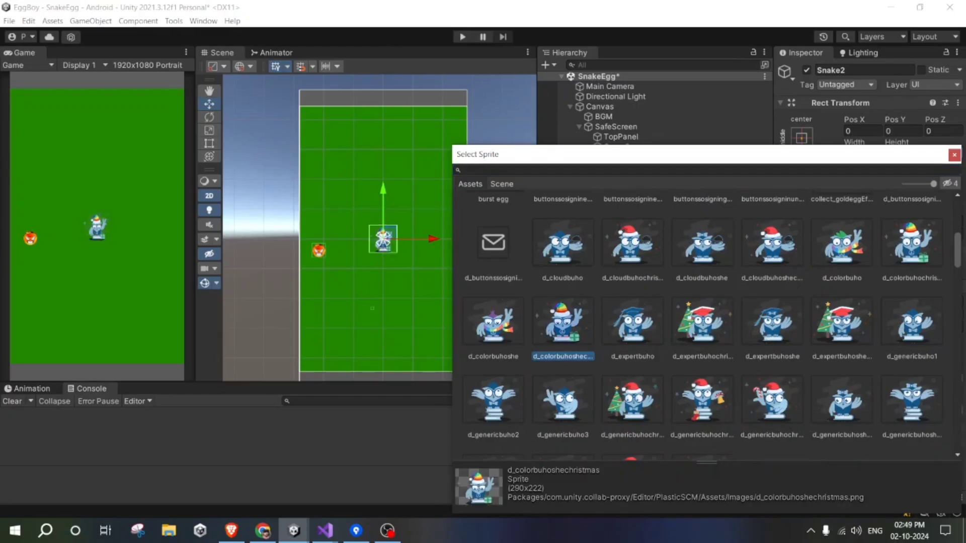
{"action": "left_click", "coordinate": [954, 155]}
{"action": "key", "text": "f"}
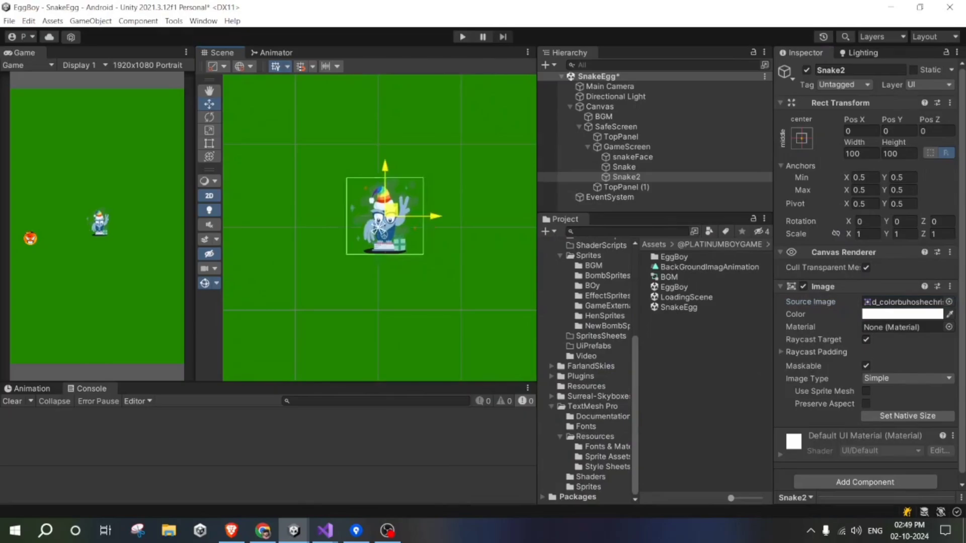
Step: Move Snake2 upward above the canvas centre
{"action": "left_click_drag", "start_coordinate": [378, 228], "coordinate": [383, 221]}
{"action": "left_click", "coordinate": [478, 322]}
{"action": "scroll", "coordinate": [382, 227], "scroll_direction": "down", "scroll_amount": 1}
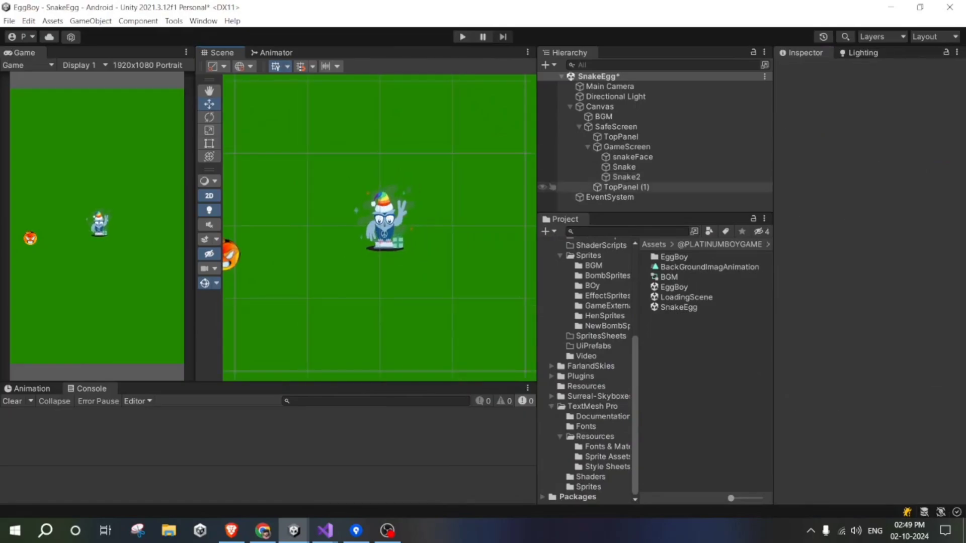
{"action": "left_click", "coordinate": [626, 177]}
{"action": "left_click_drag", "start_coordinate": [380, 223], "coordinate": [382, 146]}
{"action": "scroll", "coordinate": [379, 222], "scroll_direction": "down", "scroll_amount": 1}
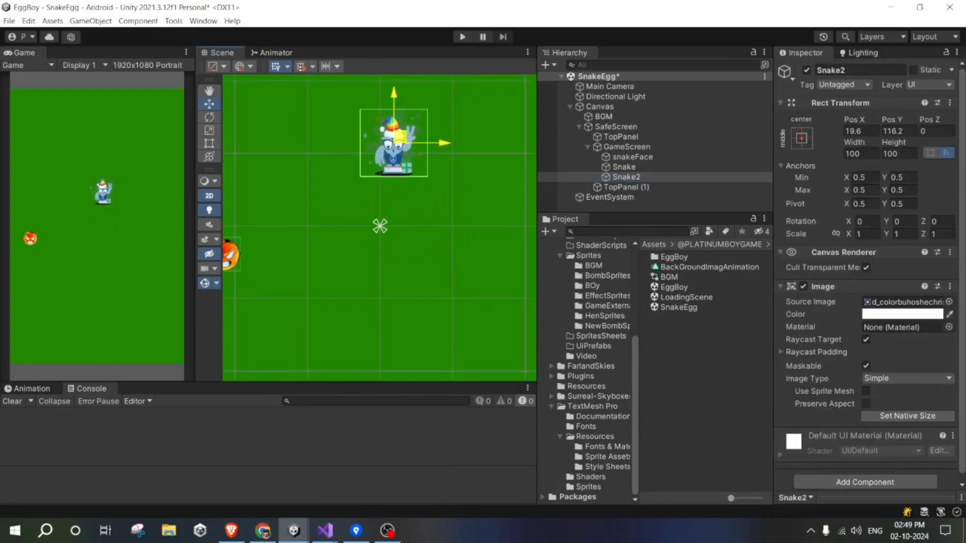
{"action": "middle_click_drag", "start_coordinate": [379, 223], "coordinate": [367, 276]}
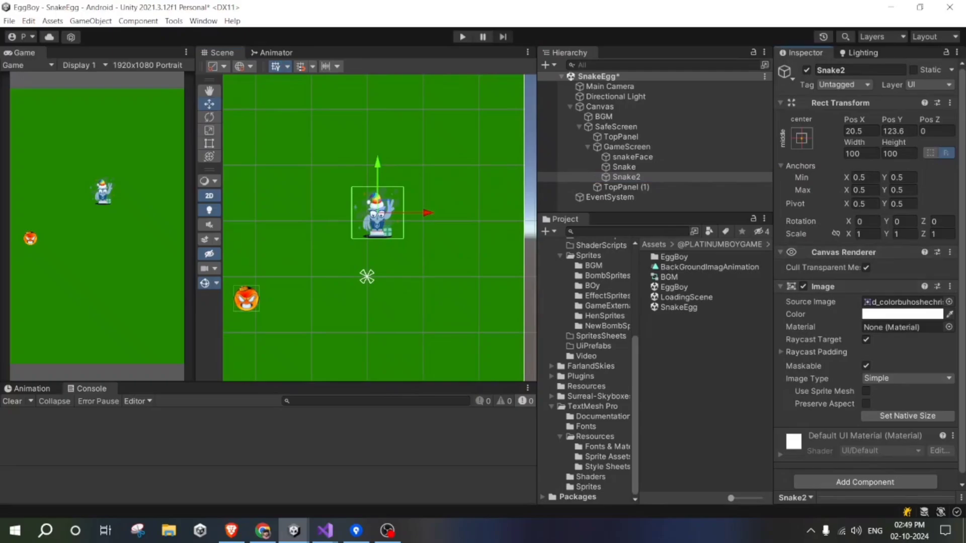
Step: Collapse the Image and Rect Transform panels and add a Trail Renderer component to Snake2
{"action": "left_click", "coordinate": [823, 286]}
{"action": "left_click", "coordinate": [840, 103]}
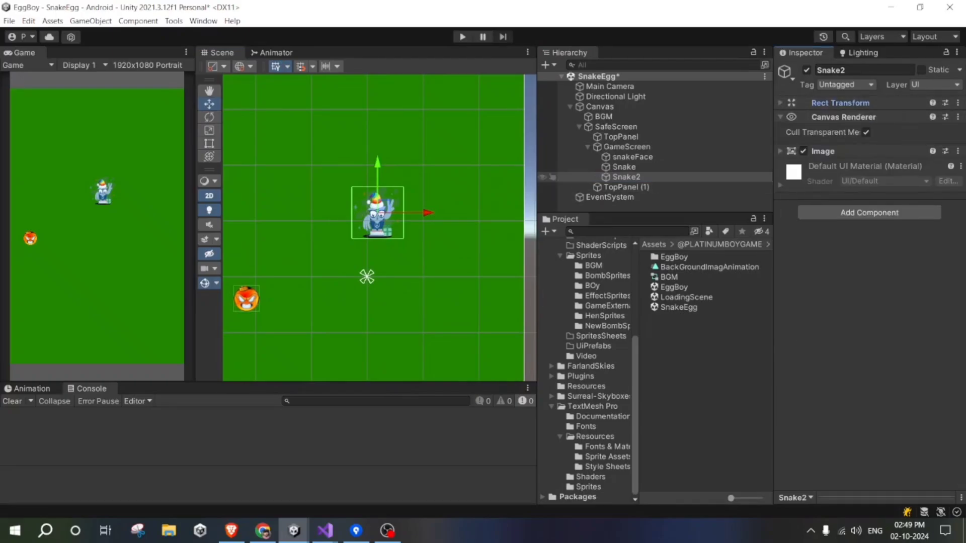
{"action": "left_click", "coordinate": [626, 176]}
{"action": "left_click", "coordinate": [869, 212]}
{"action": "type", "text": "tr"}
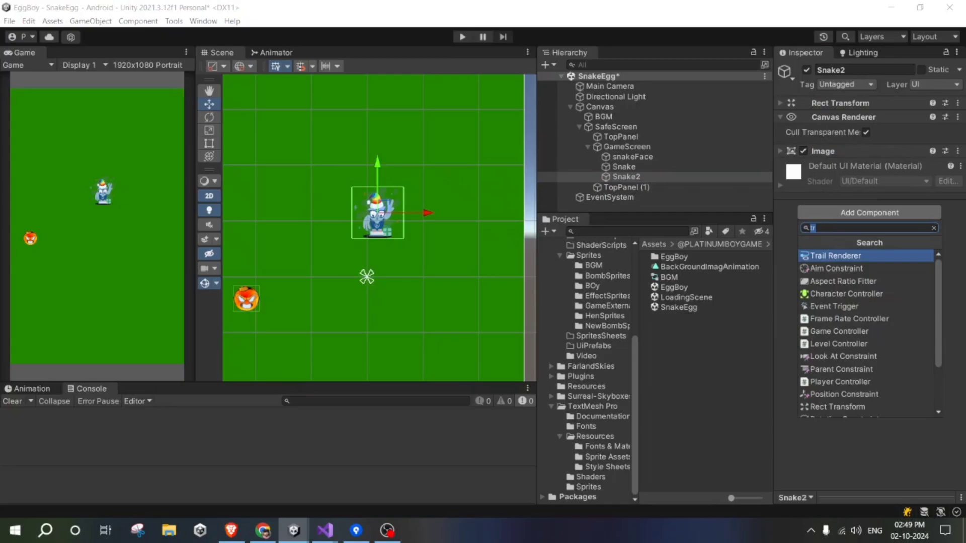
{"action": "key", "text": "BackSpace"}
{"action": "key", "text": "BackSpace"}
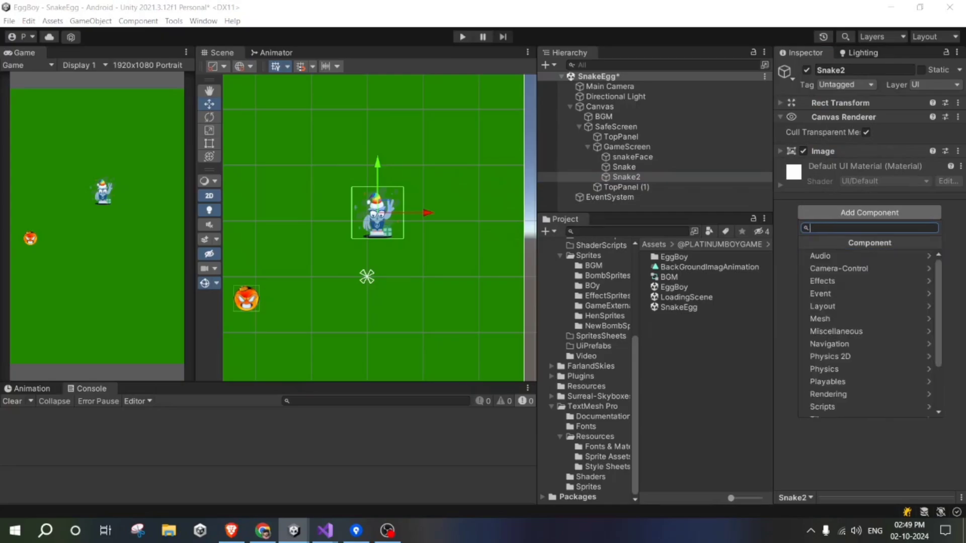
{"action": "type", "text": "Tr"}
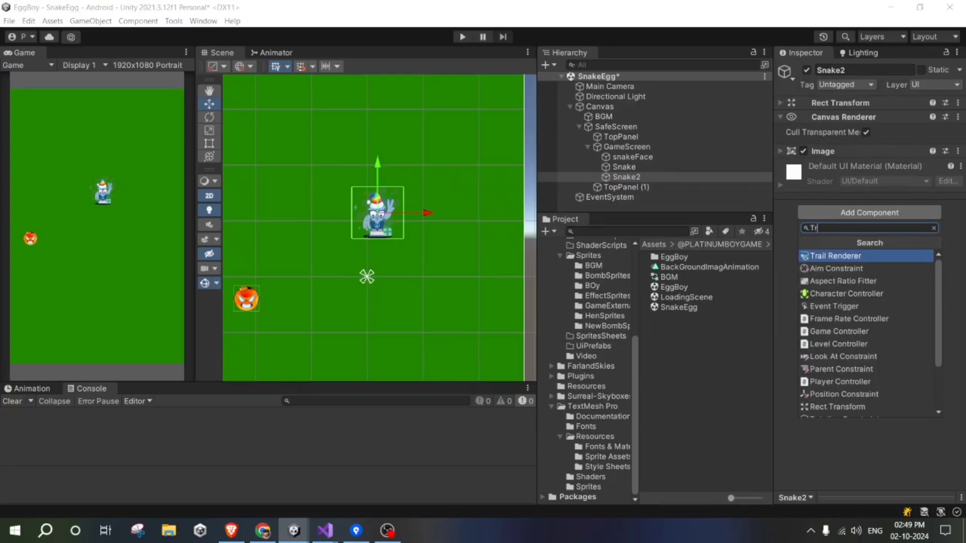
{"action": "key", "text": "Return"}
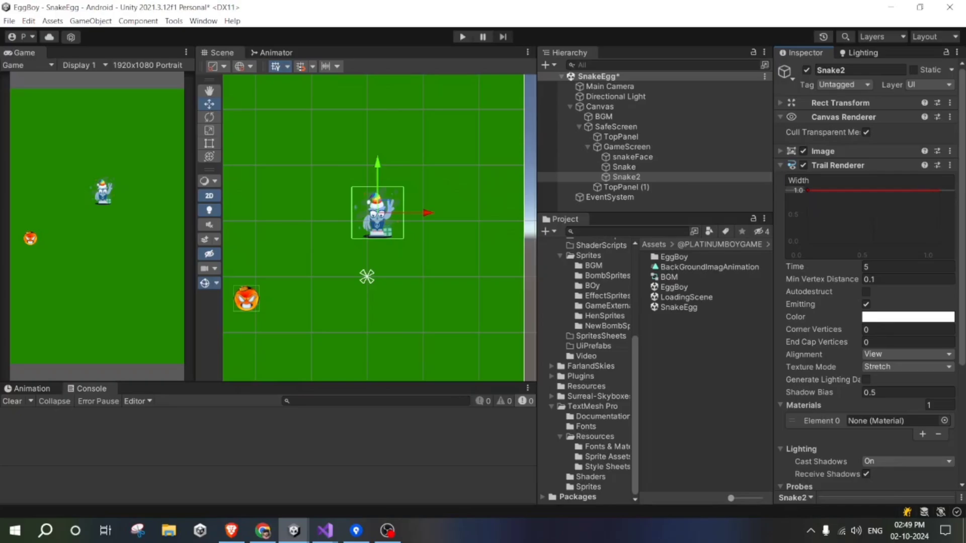
{"action": "scroll", "coordinate": [398, 225], "scroll_direction": "down", "scroll_amount": 2}
{"action": "scroll", "coordinate": [399, 224], "scroll_direction": "down", "scroll_amount": 1}
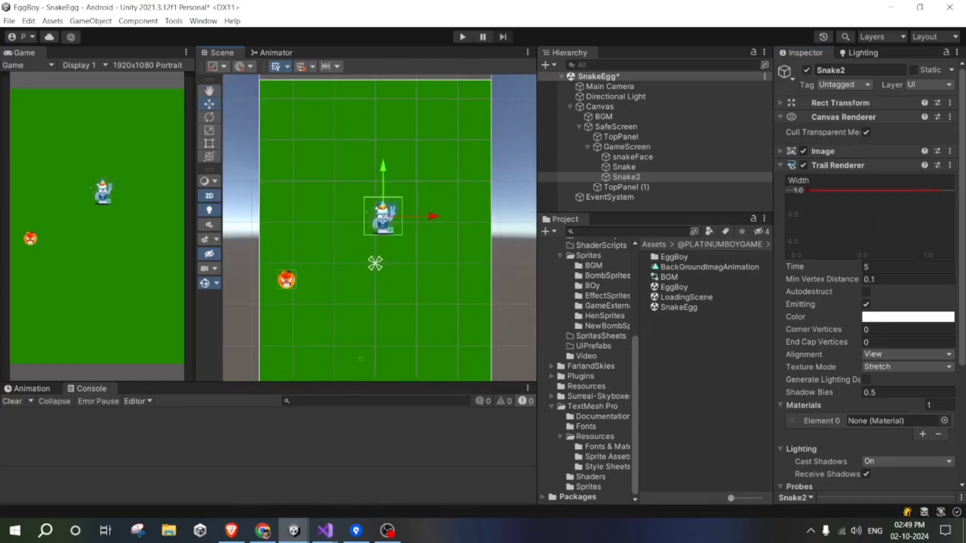
{"action": "scroll", "coordinate": [865, 282], "scroll_direction": "down", "scroll_amount": 3}
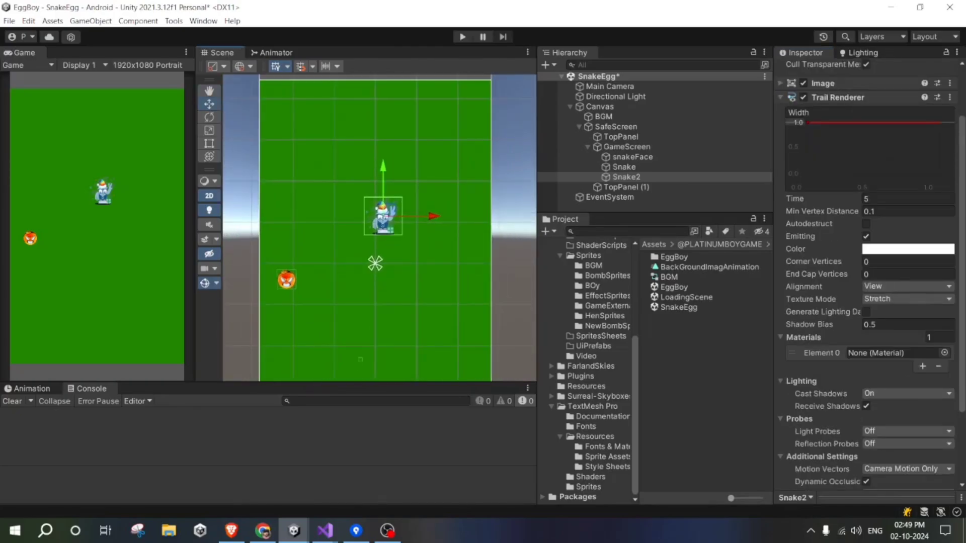
{"action": "left_click_drag", "start_coordinate": [773, 301], "coordinate": [735, 302]}
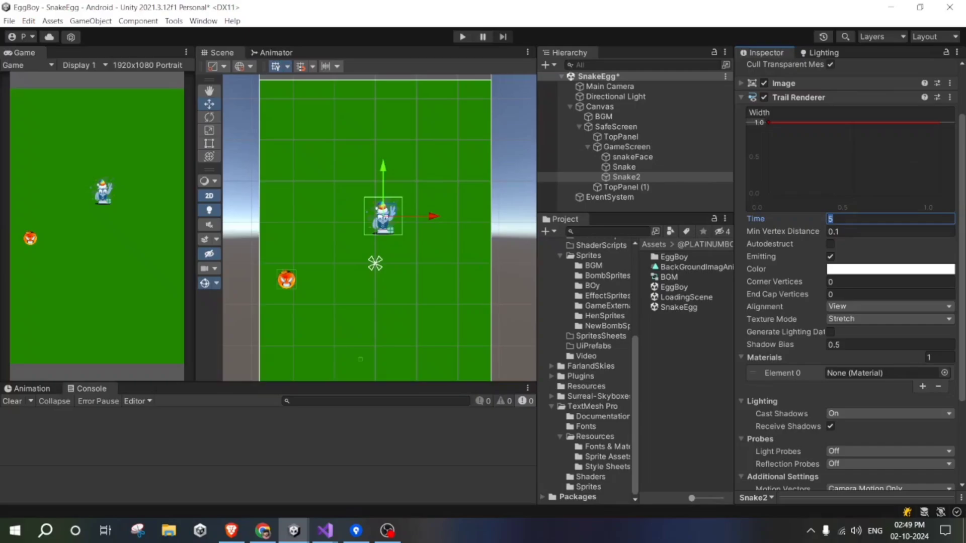
Step: Change the Trail Renderer Time to 0.3 and bring up its Color gradient
{"action": "type", "text": "0.3"}
{"action": "scroll", "coordinate": [850, 274], "scroll_direction": "down", "scroll_amount": 1}
{"action": "scroll", "coordinate": [849, 274], "scroll_direction": "down", "scroll_amount": 1}
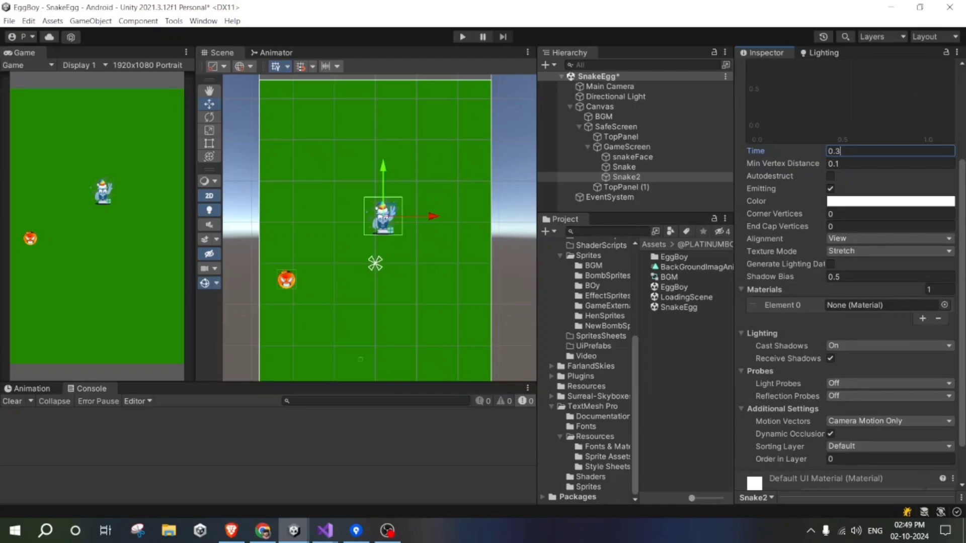
{"action": "scroll", "coordinate": [850, 274], "scroll_direction": "up", "scroll_amount": 2}
{"action": "left_click", "coordinate": [830, 244]}
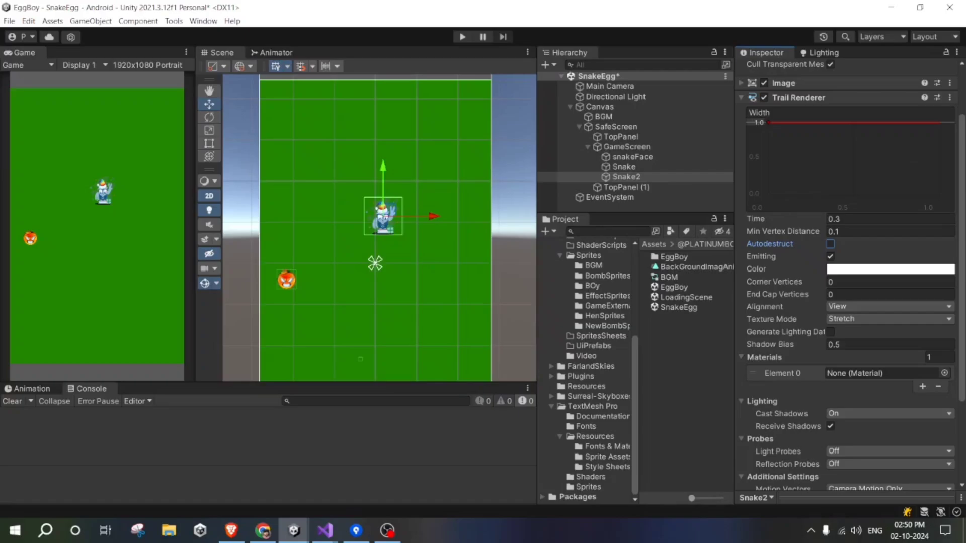
{"action": "left_click", "coordinate": [890, 270]}
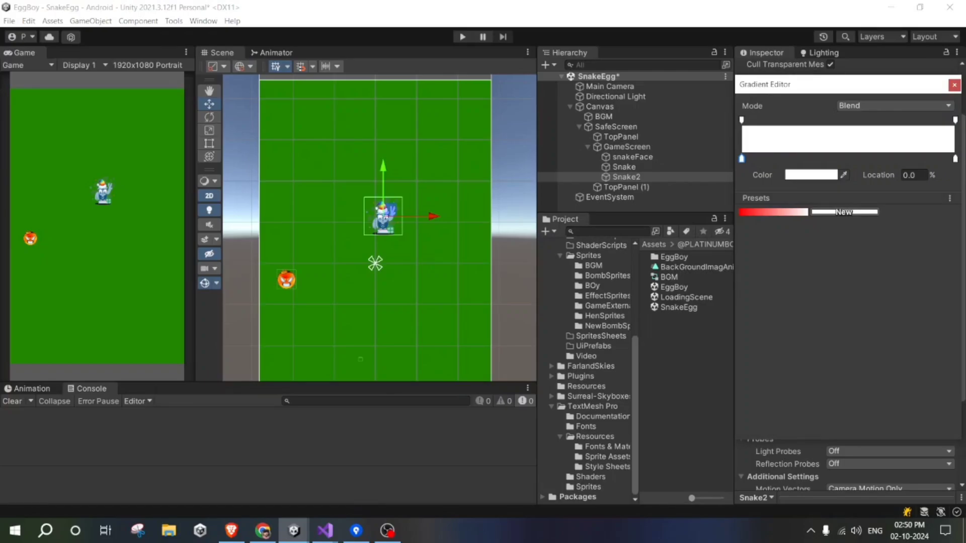
Step: Drag Snake2 upward in the Scene view to test its 0.3-second trail
{"action": "mouse_move", "coordinate": [383, 216]}
{"action": "left_mouse_down"}
{"action": "mouse_move", "coordinate": [334, 172]}
{"action": "mouse_move", "coordinate": [416, 177]}
{"action": "mouse_move", "coordinate": [418, 242]}
{"action": "mouse_move", "coordinate": [388, 180]}
{"action": "left_mouse_up"}
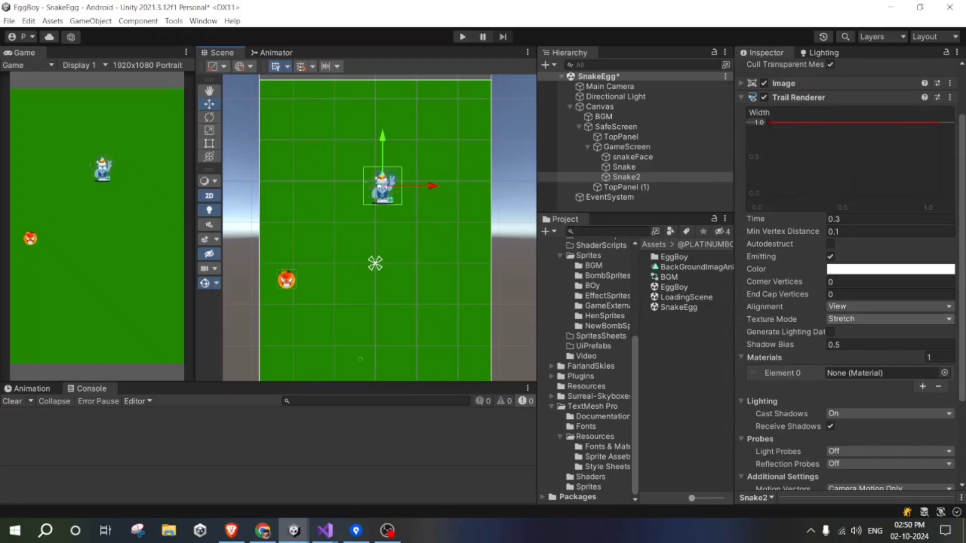
Step: Set the trail's Order in Layer to 5, preview it, and bring up the Element 0 material list
{"action": "scroll", "coordinate": [850, 292], "scroll_direction": "down", "scroll_amount": 5}
{"action": "scroll", "coordinate": [850, 291], "scroll_direction": "down", "scroll_amount": 1}
{"action": "left_click", "coordinate": [855, 410]}
{"action": "type", "text": "5"}
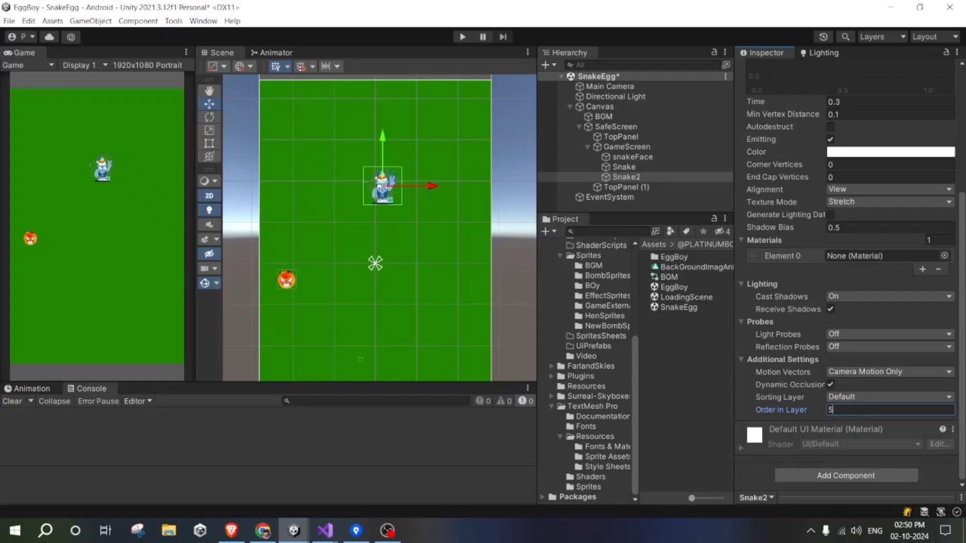
{"action": "left_click_drag", "start_coordinate": [382, 186], "coordinate": [378, 203]}
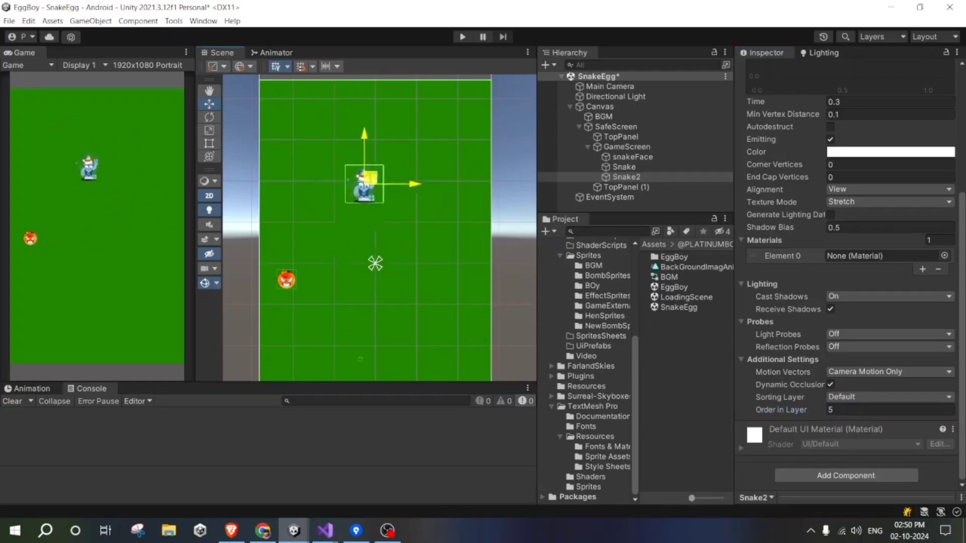
{"action": "scroll", "coordinate": [850, 292], "scroll_direction": "up", "scroll_amount": 2}
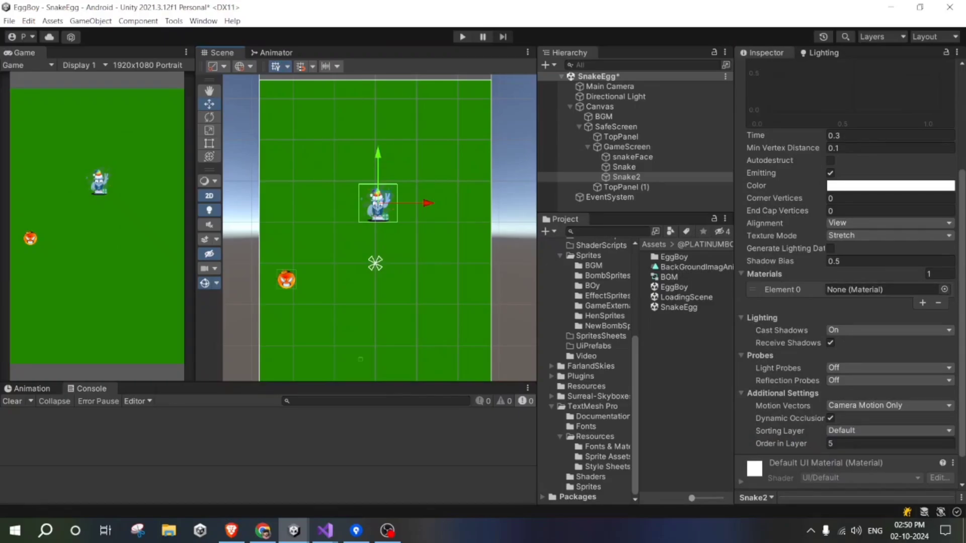
{"action": "left_click", "coordinate": [944, 289]}
{"action": "type", "text": "Defa"}
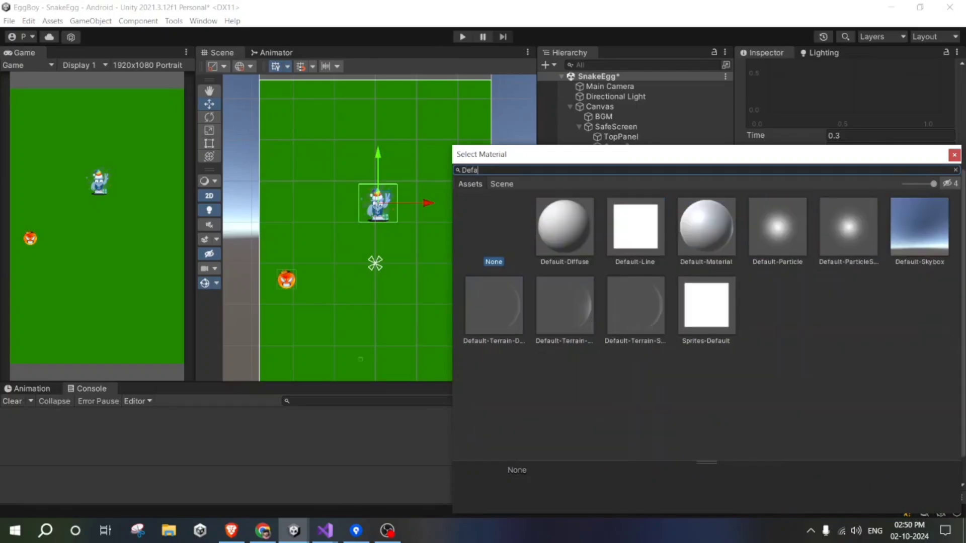
Step: Assign the Default-Line material to the trail's Element 0 slot
{"action": "left_click", "coordinate": [635, 227]}
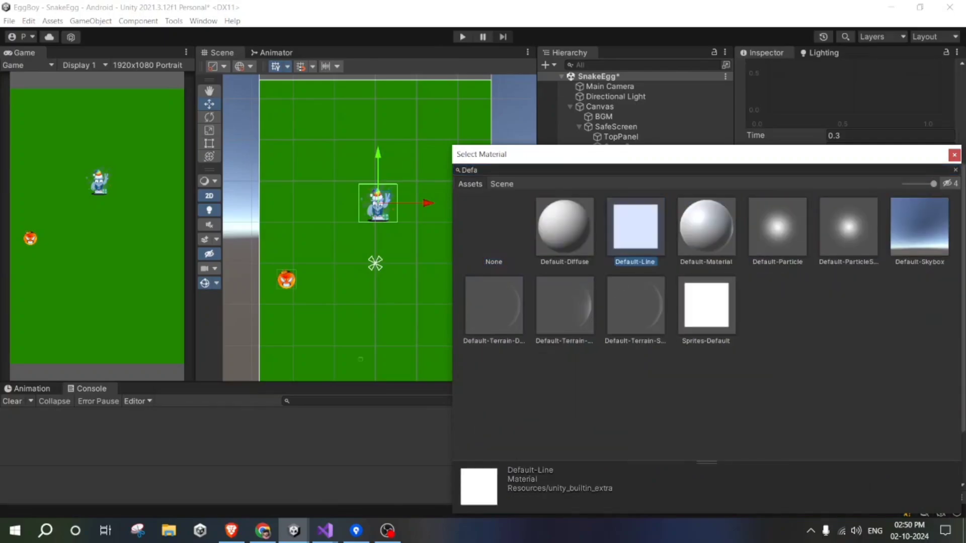
{"action": "key", "text": "Return"}
{"action": "scroll", "coordinate": [380, 228], "scroll_direction": "down", "scroll_amount": 2}
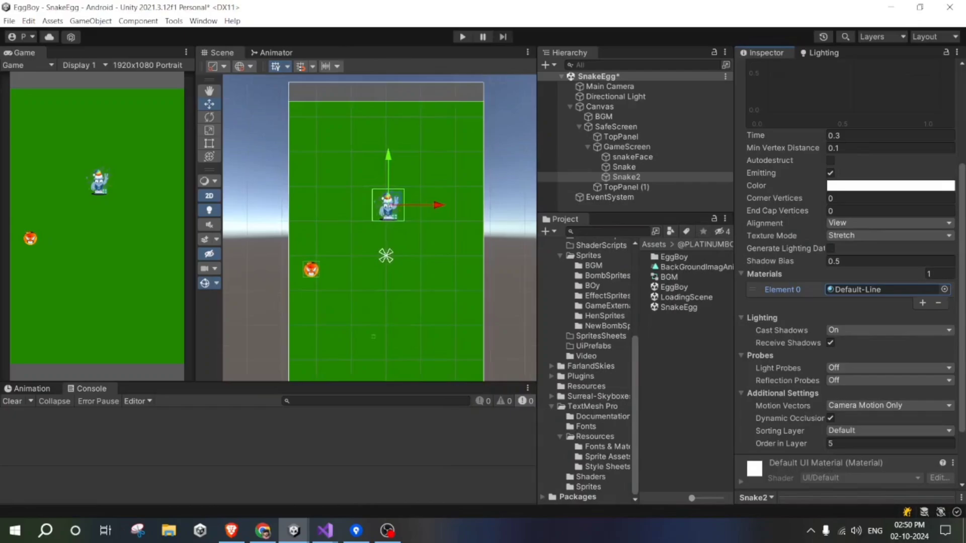
Step: Narrow the trail Width to 0.3 and drag Snake2 around to preview the white trail
{"action": "middle_click_drag", "start_coordinate": [379, 229], "coordinate": [368, 209]}
{"action": "mouse_move", "coordinate": [382, 179]}
{"action": "left_mouse_down"}
{"action": "mouse_move", "coordinate": [352, 123]}
{"action": "mouse_move", "coordinate": [370, 274]}
{"action": "mouse_move", "coordinate": [331, 141]}
{"action": "mouse_move", "coordinate": [390, 291]}
{"action": "mouse_move", "coordinate": [321, 153]}
{"action": "mouse_move", "coordinate": [360, 282]}
{"action": "mouse_move", "coordinate": [374, 161]}
{"action": "mouse_move", "coordinate": [396, 235]}
{"action": "mouse_move", "coordinate": [399, 166]}
{"action": "mouse_move", "coordinate": [333, 155]}
{"action": "mouse_move", "coordinate": [399, 280]}
{"action": "mouse_move", "coordinate": [387, 156]}
{"action": "mouse_move", "coordinate": [389, 242]}
{"action": "left_mouse_up"}
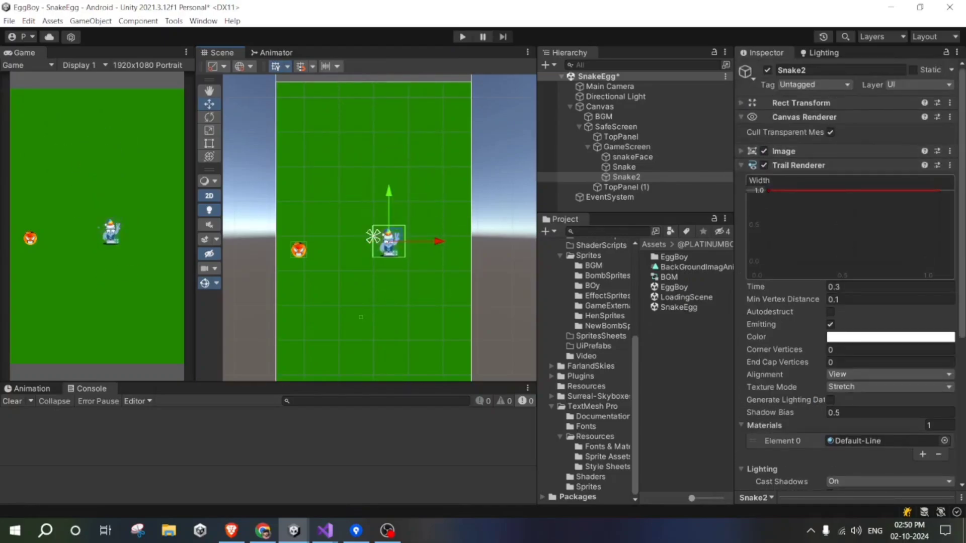
{"action": "left_click_drag", "start_coordinate": [768, 191], "coordinate": [768, 181]}
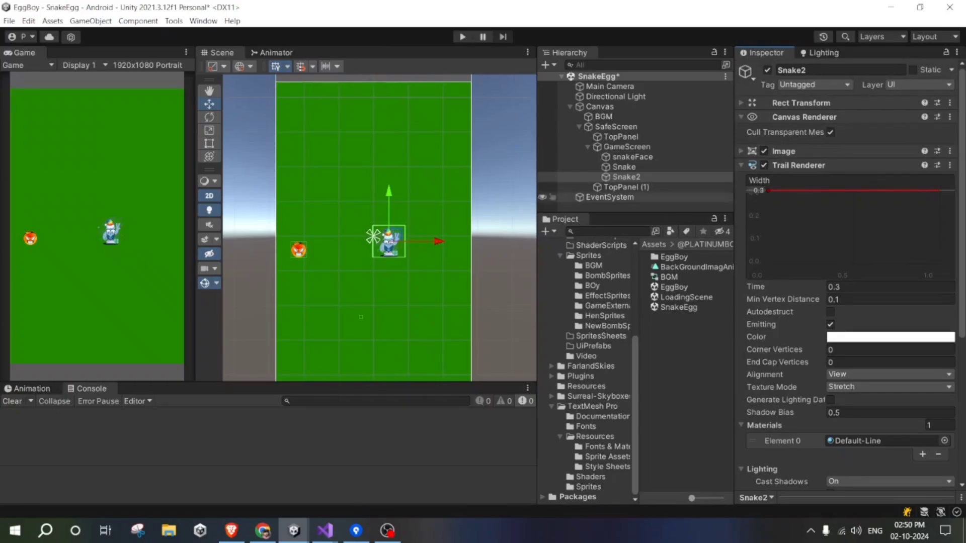
{"action": "mouse_move", "coordinate": [394, 236]}
{"action": "left_mouse_down"}
{"action": "mouse_move", "coordinate": [422, 284]}
{"action": "mouse_move", "coordinate": [390, 158]}
{"action": "mouse_move", "coordinate": [388, 280]}
{"action": "mouse_move", "coordinate": [362, 123]}
{"action": "mouse_move", "coordinate": [410, 284]}
{"action": "mouse_move", "coordinate": [334, 176]}
{"action": "mouse_move", "coordinate": [383, 254]}
{"action": "left_mouse_up"}
{"action": "scroll", "coordinate": [850, 276], "scroll_direction": "down", "scroll_amount": 2}
{"action": "scroll", "coordinate": [890, 282], "scroll_direction": "down", "scroll_amount": 3}
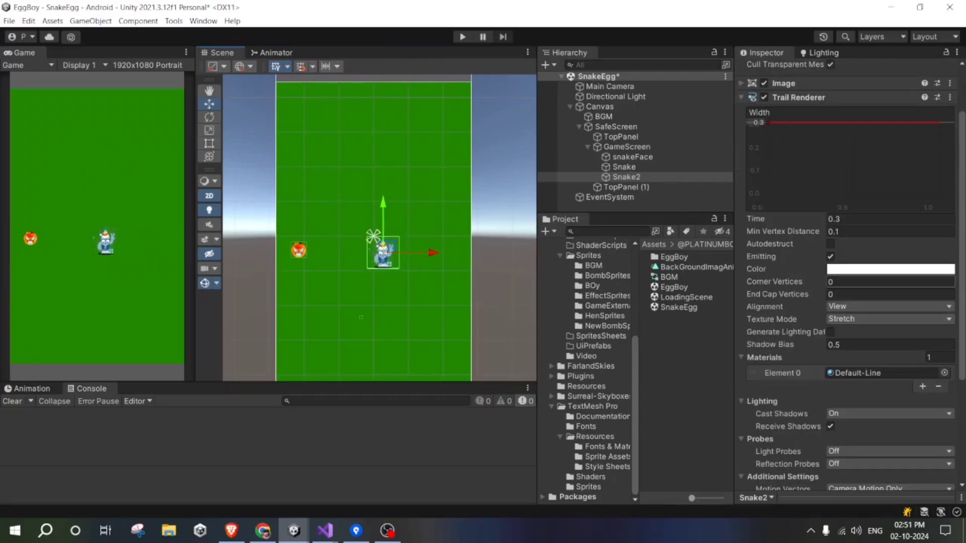
Step: Move the first colour key to about 16%, make it orange, and make the left end transparent
{"action": "left_click", "coordinate": [890, 281]}
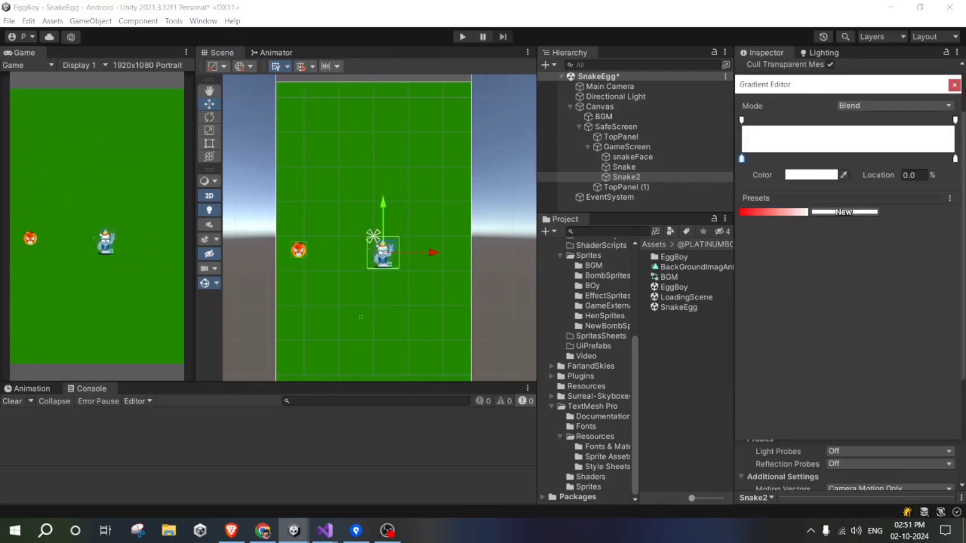
{"action": "left_click_drag", "start_coordinate": [741, 159], "coordinate": [776, 159]}
{"action": "left_click", "coordinate": [811, 174]}
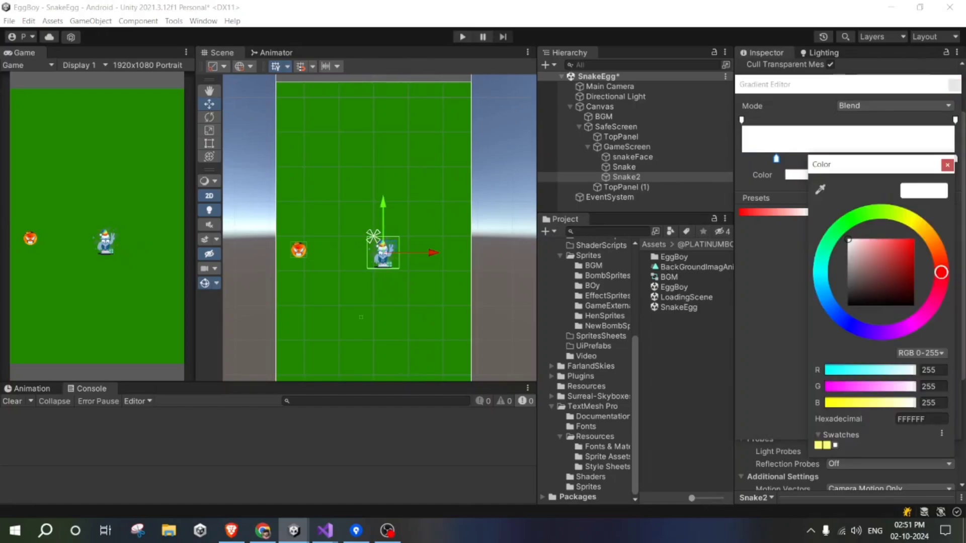
{"action": "left_click_drag", "start_coordinate": [941, 273], "coordinate": [931, 238]}
{"action": "left_click_drag", "start_coordinate": [848, 239], "coordinate": [913, 241]}
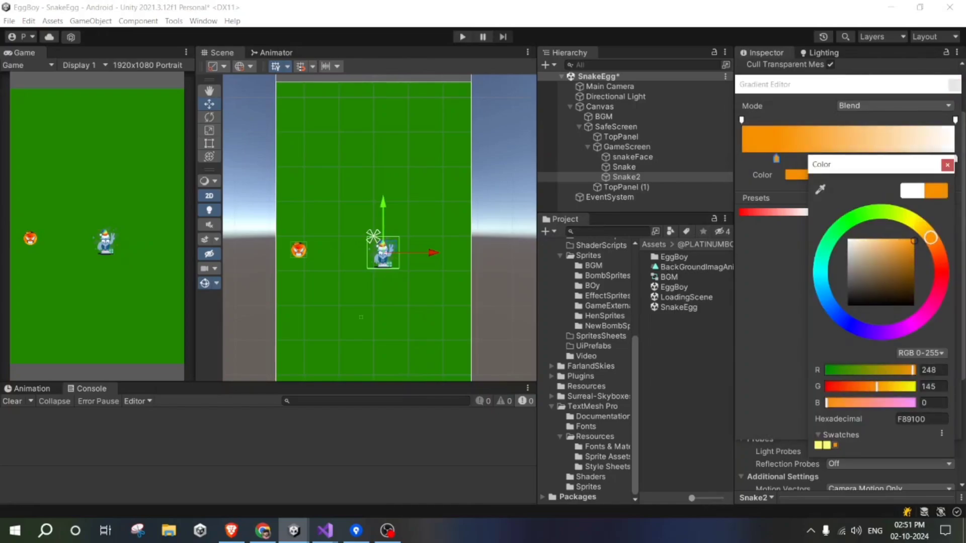
{"action": "left_click", "coordinate": [947, 165]}
{"action": "left_click_drag", "start_coordinate": [741, 119], "coordinate": [764, 120]}
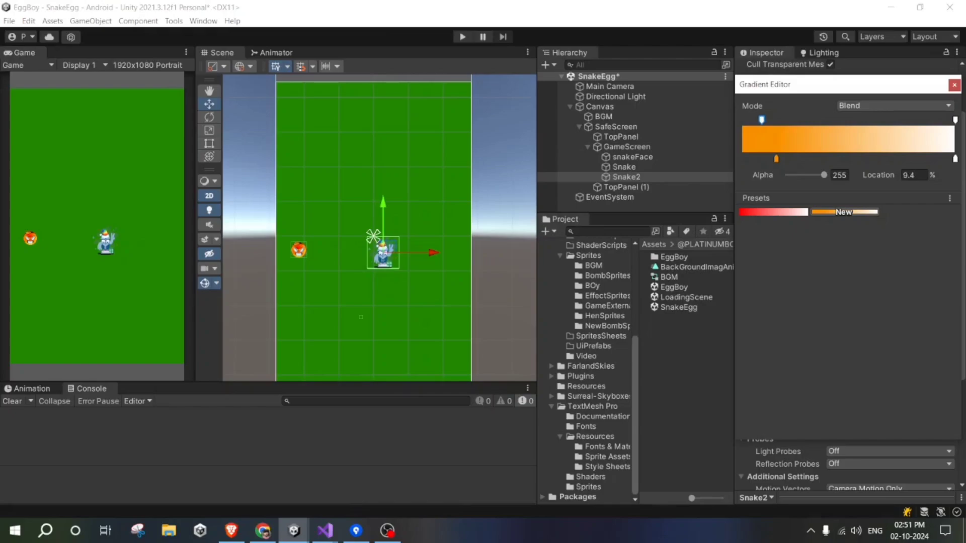
{"action": "left_click_drag", "start_coordinate": [827, 175], "coordinate": [787, 175]}
Step: Add a green colour key with an opaque alpha key
{"action": "left_click", "coordinate": [776, 159]}
{"action": "left_click", "coordinate": [783, 119]}
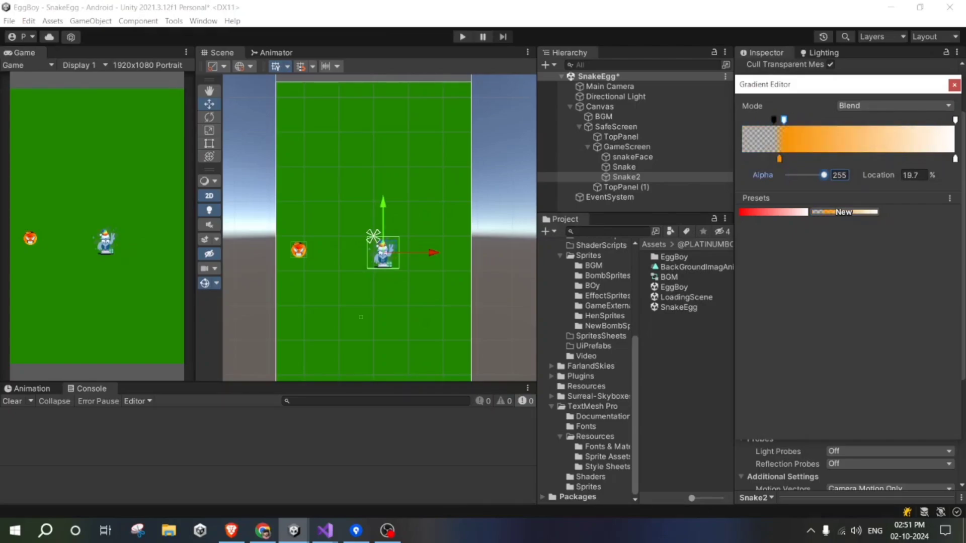
{"action": "left_click", "coordinate": [779, 159]}
{"action": "left_click", "coordinate": [797, 175]}
{"action": "left_click", "coordinate": [864, 213]}
{"action": "left_click", "coordinate": [949, 162]}
Step: Add an alpha key near 70% and make the gradient's right end transparent
{"action": "left_click", "coordinate": [955, 120]}
{"action": "left_click_drag", "start_coordinate": [827, 175], "coordinate": [787, 175]}
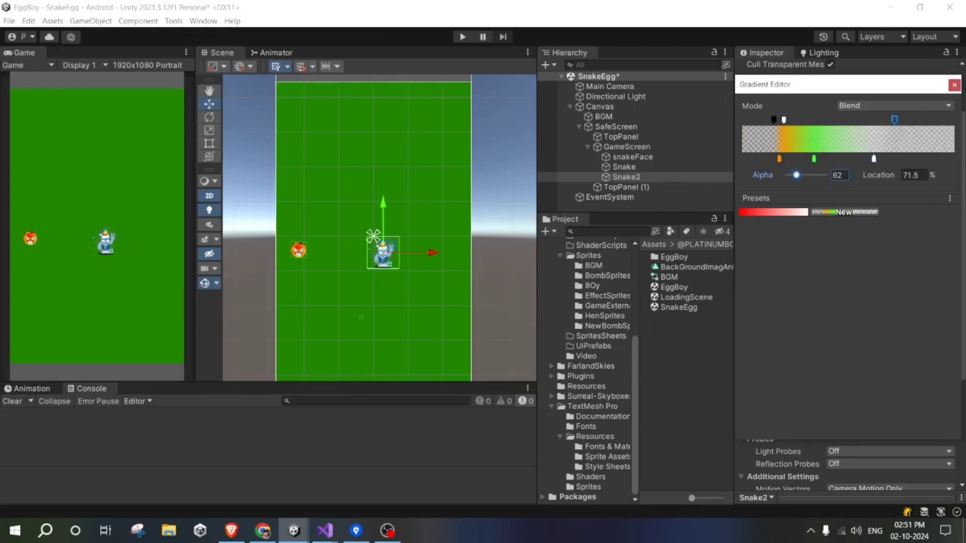
{"action": "left_click_drag", "start_coordinate": [955, 119], "coordinate": [915, 120]}
{"action": "left_click", "coordinate": [887, 119]}
{"action": "left_click_drag", "start_coordinate": [799, 175], "coordinate": [823, 175]}
{"action": "left_click_drag", "start_coordinate": [887, 120], "coordinate": [872, 119]}
Step: Add pink and red colour keys near 62–70% with an opaque alpha key, then apply the gradient
{"action": "left_click", "coordinate": [841, 120]}
{"action": "left_click", "coordinate": [872, 159]}
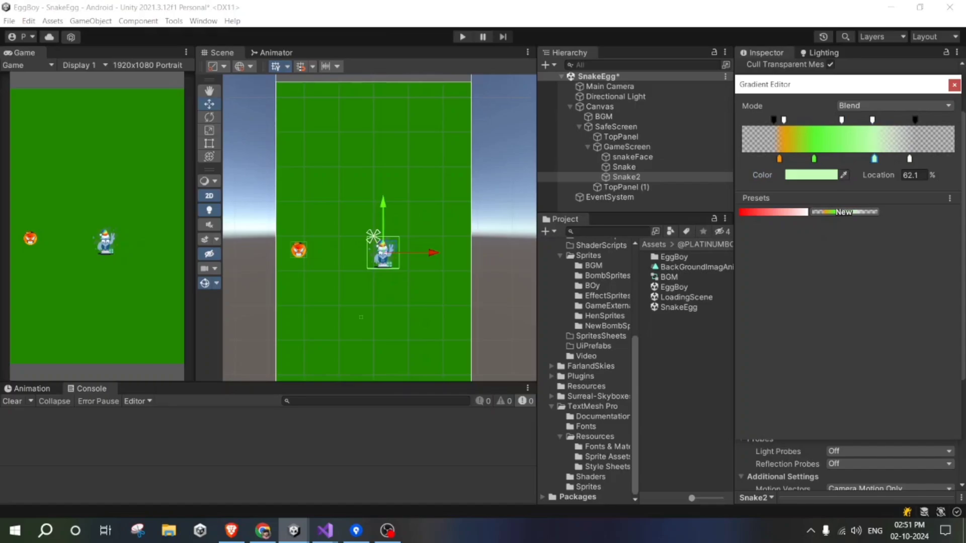
{"action": "left_click", "coordinate": [811, 175]}
{"action": "left_click", "coordinate": [891, 159]}
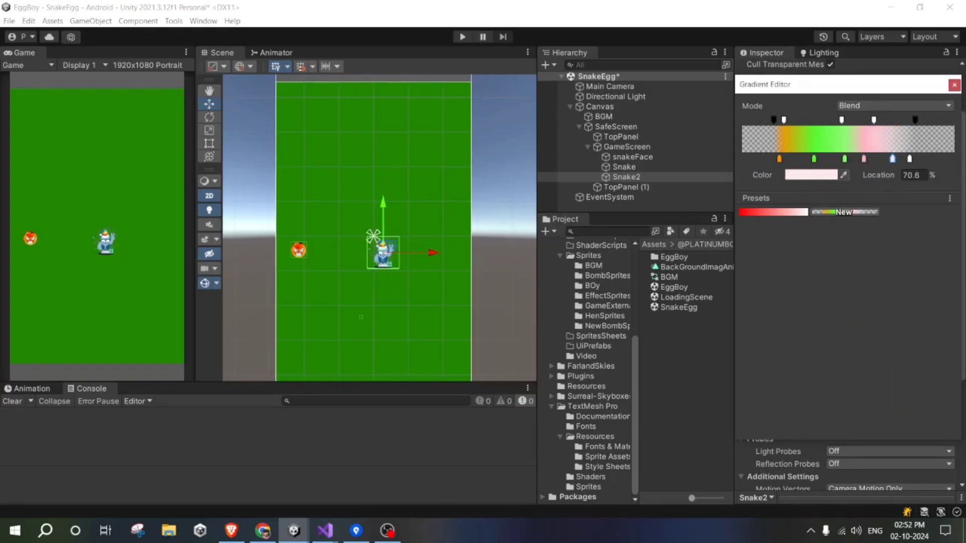
{"action": "left_click", "coordinate": [889, 120]}
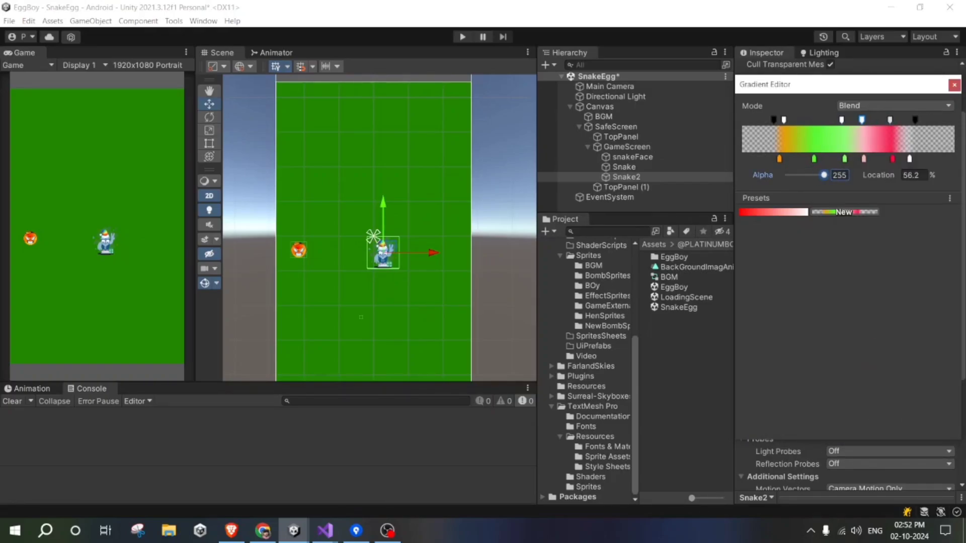
{"action": "left_click", "coordinate": [954, 85]}
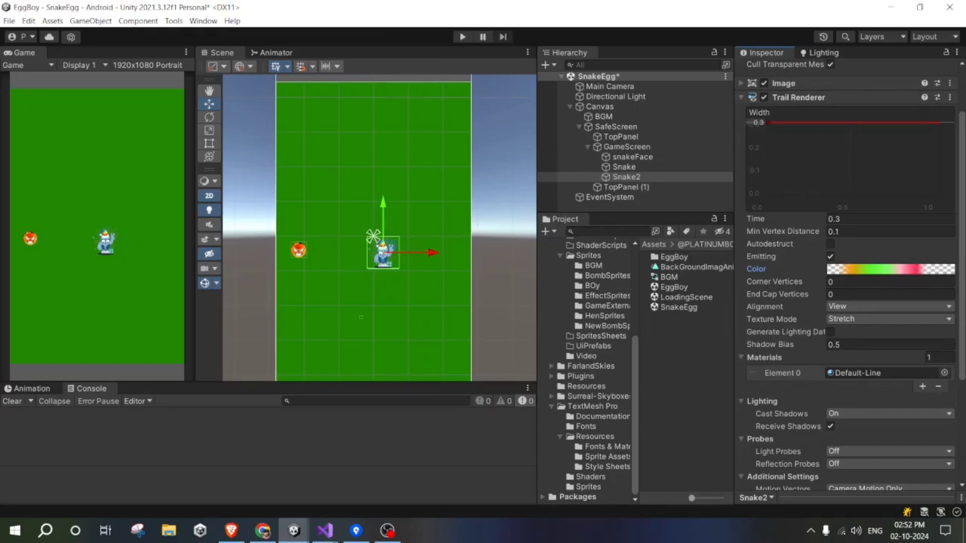
Step: Widen Snake2's trail width from 0.3 to 0.4, dragging Snake2 to preview the rainbow trail
{"action": "mouse_move", "coordinate": [383, 252]}
{"action": "left_mouse_down"}
{"action": "mouse_move", "coordinate": [394, 233]}
{"action": "mouse_move", "coordinate": [340, 186]}
{"action": "mouse_move", "coordinate": [377, 327]}
{"action": "mouse_move", "coordinate": [381, 151]}
{"action": "mouse_move", "coordinate": [378, 280]}
{"action": "mouse_move", "coordinate": [399, 173]}
{"action": "mouse_move", "coordinate": [427, 259]}
{"action": "mouse_move", "coordinate": [392, 151]}
{"action": "mouse_move", "coordinate": [399, 248]}
{"action": "mouse_move", "coordinate": [369, 155]}
{"action": "mouse_move", "coordinate": [387, 269]}
{"action": "left_mouse_up"}
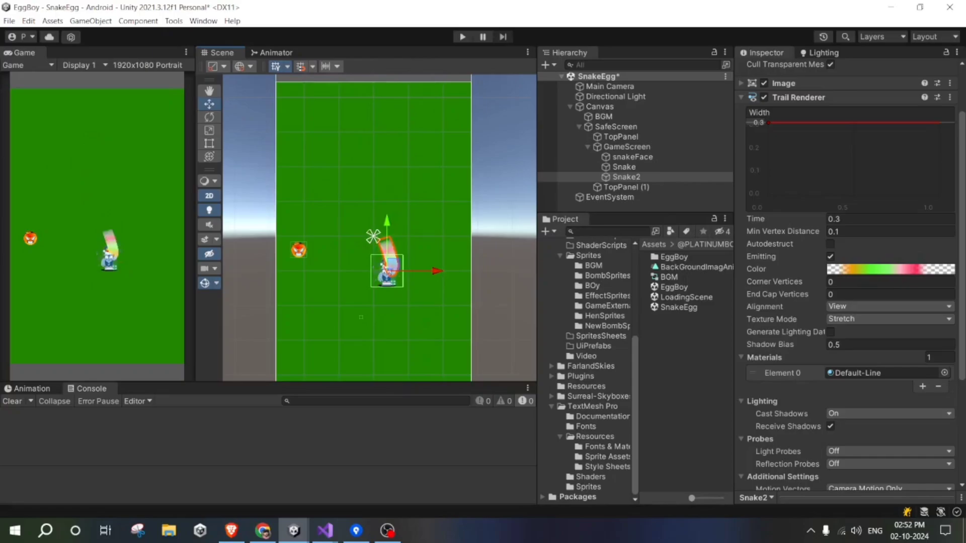
{"action": "left_click_drag", "start_coordinate": [758, 122], "coordinate": [764, 122]}
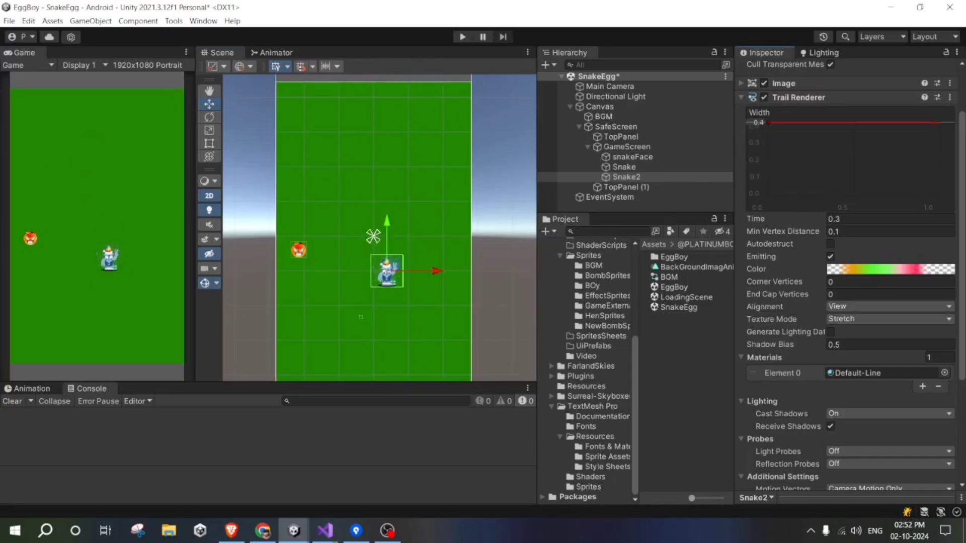
{"action": "mouse_move", "coordinate": [386, 271]}
{"action": "left_mouse_down"}
{"action": "mouse_move", "coordinate": [394, 140]}
{"action": "mouse_move", "coordinate": [392, 263]}
{"action": "mouse_move", "coordinate": [366, 146]}
{"action": "mouse_move", "coordinate": [392, 247]}
{"action": "mouse_move", "coordinate": [391, 301]}
{"action": "left_mouse_up"}
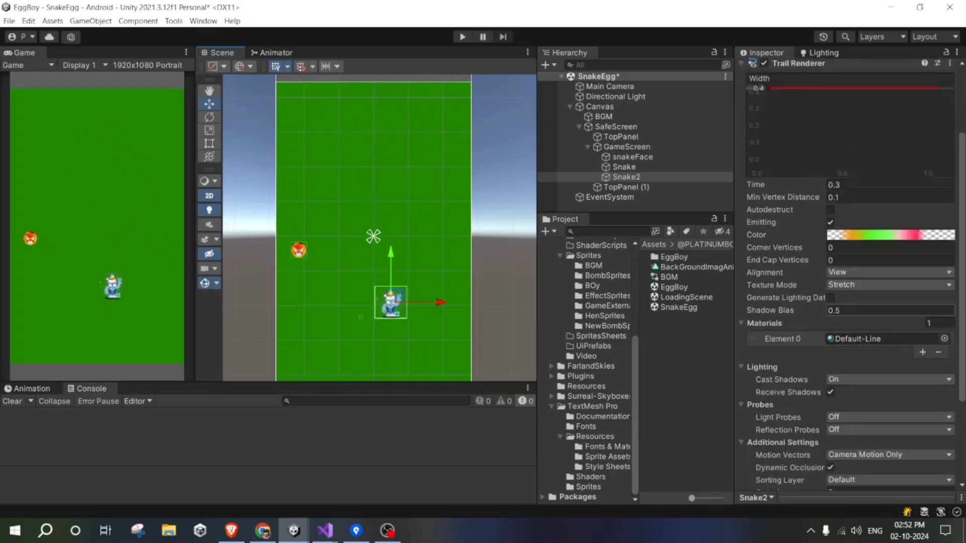
{"action": "scroll", "coordinate": [850, 277], "scroll_direction": "down", "scroll_amount": 3}
{"action": "scroll", "coordinate": [850, 277], "scroll_direction": "up", "scroll_amount": 6}
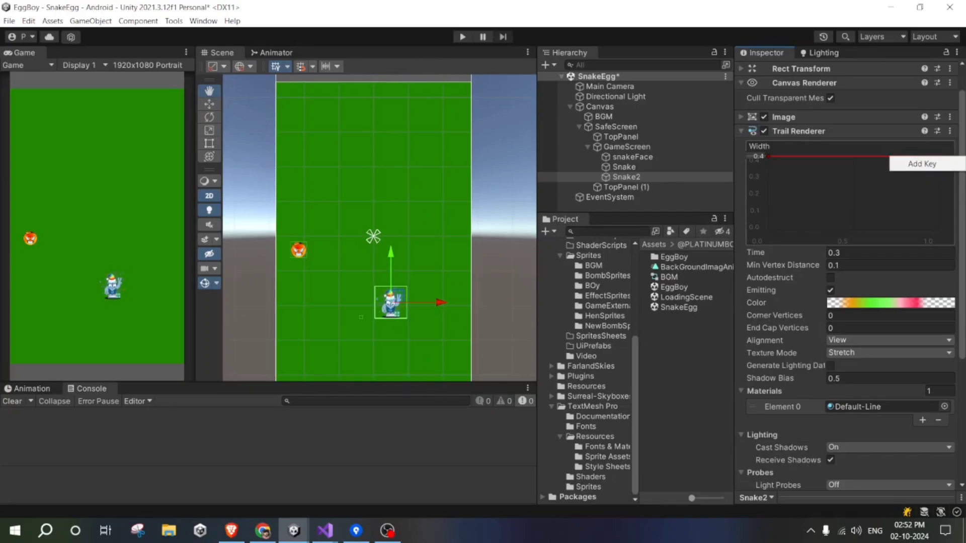
Step: Add a second width-curve key and drop the tail end to 0
{"action": "left_click", "coordinate": [922, 163]}
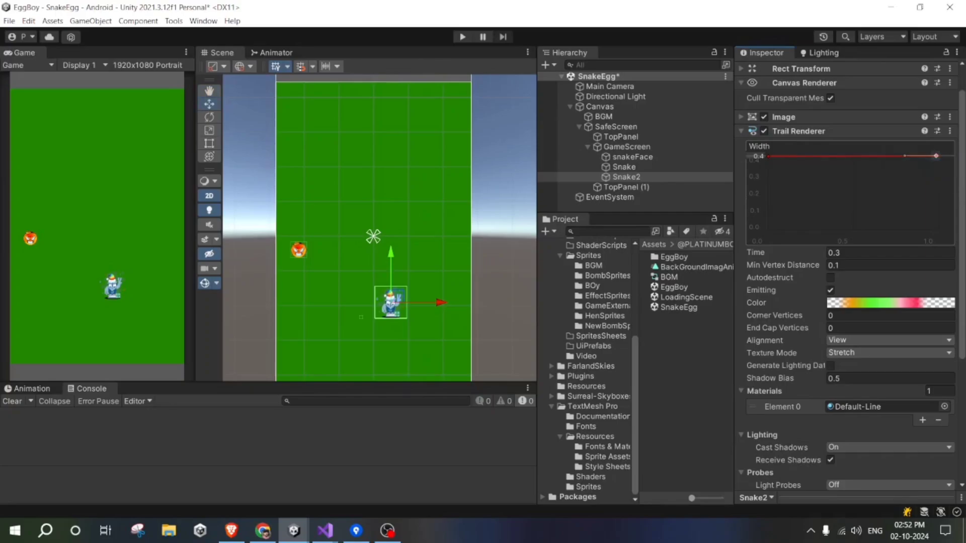
{"action": "left_click_drag", "start_coordinate": [936, 156], "coordinate": [931, 205]}
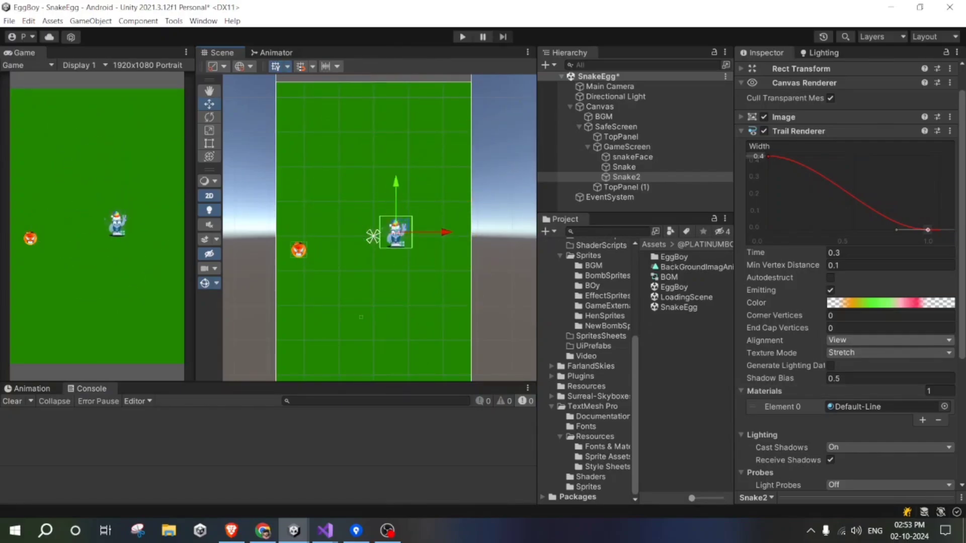
Step: Keep trail Alignment on View and try Distribute Per Segment texture mode while dragging Snake2
{"action": "left_click", "coordinate": [888, 340]}
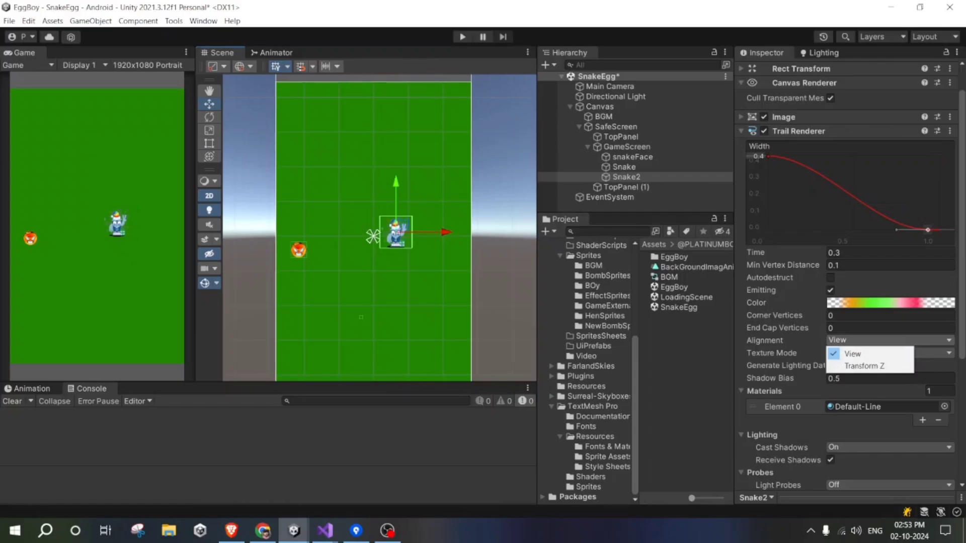
{"action": "left_click", "coordinate": [855, 354]}
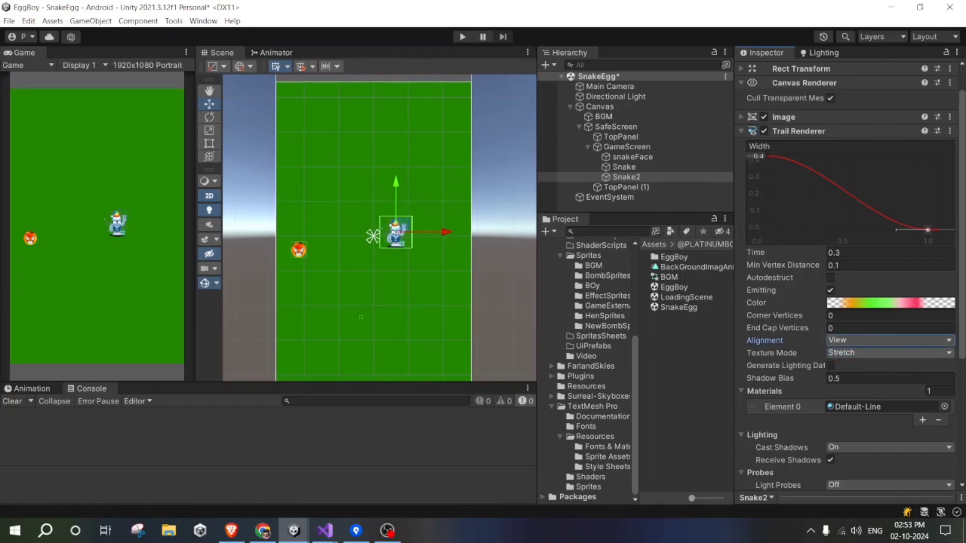
{"action": "left_click", "coordinate": [888, 352]}
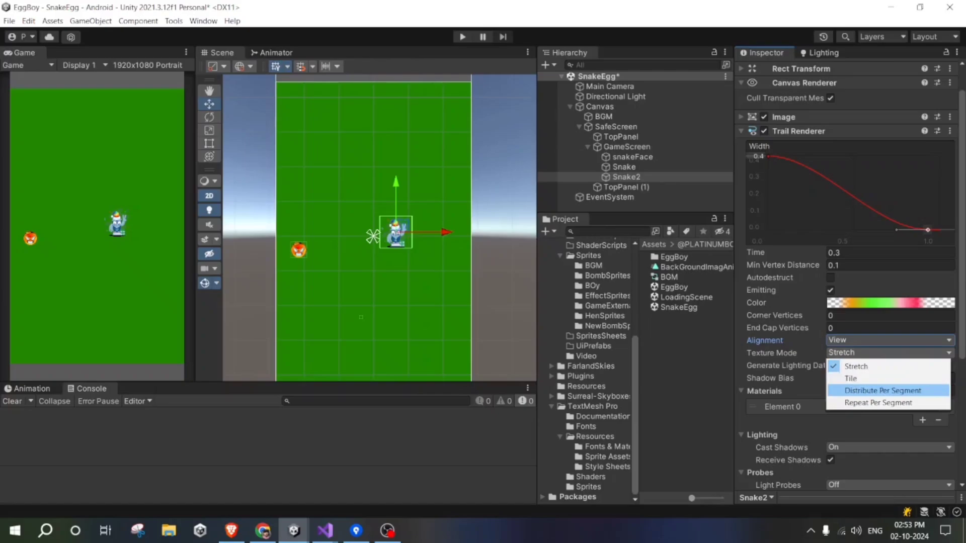
{"action": "left_click", "coordinate": [883, 390]}
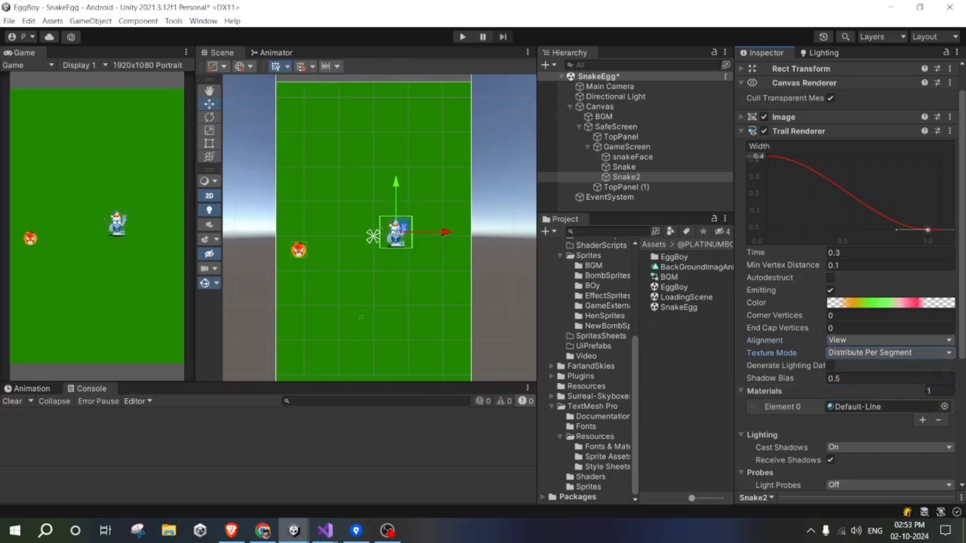
{"action": "mouse_move", "coordinate": [396, 231]}
{"action": "left_mouse_down"}
{"action": "mouse_move", "coordinate": [327, 102]}
{"action": "mouse_move", "coordinate": [384, 324]}
{"action": "mouse_move", "coordinate": [352, 172]}
{"action": "mouse_move", "coordinate": [435, 290]}
{"action": "mouse_move", "coordinate": [426, 164]}
{"action": "mouse_move", "coordinate": [409, 367]}
{"action": "mouse_move", "coordinate": [373, 160]}
{"action": "mouse_move", "coordinate": [353, 275]}
{"action": "mouse_move", "coordinate": [435, 281]}
{"action": "mouse_move", "coordinate": [379, 237]}
{"action": "mouse_move", "coordinate": [457, 263]}
{"action": "mouse_move", "coordinate": [353, 176]}
{"action": "mouse_move", "coordinate": [422, 201]}
{"action": "mouse_move", "coordinate": [395, 333]}
{"action": "mouse_move", "coordinate": [422, 168]}
{"action": "mouse_move", "coordinate": [421, 277]}
{"action": "left_mouse_up"}
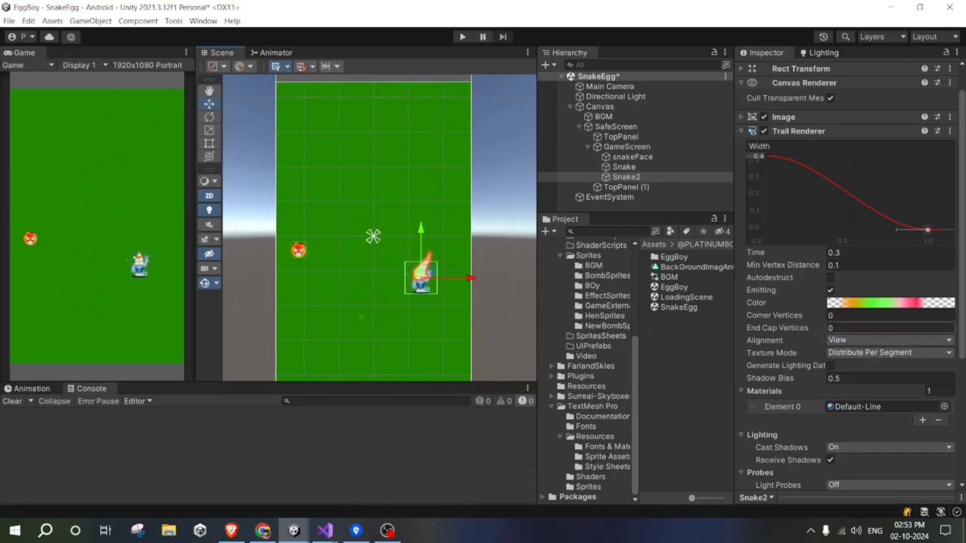
Step: Switch texture mode to Repeat Per Segment and drag Snake2 to check the trail
{"action": "left_click", "coordinate": [887, 352]}
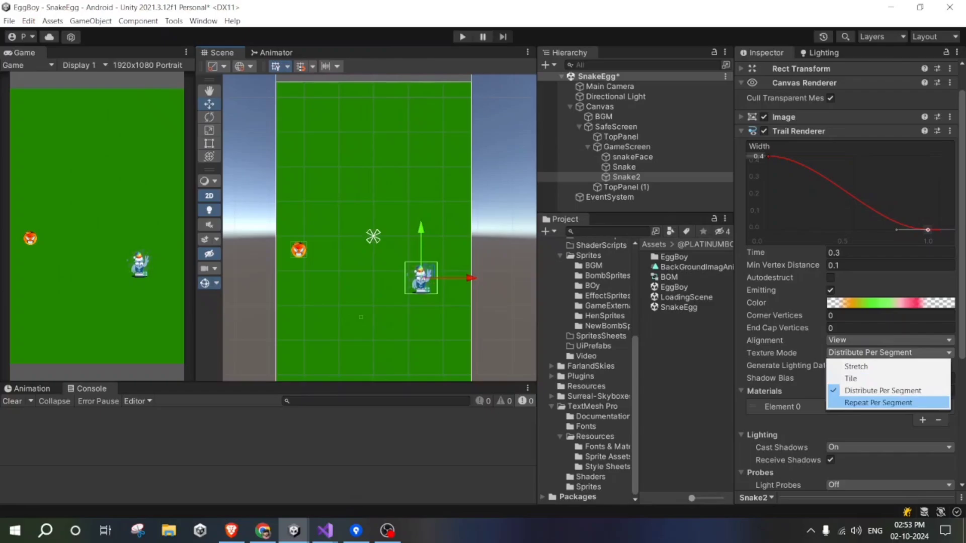
{"action": "left_click", "coordinate": [877, 402]}
{"action": "mouse_move", "coordinate": [420, 278]}
{"action": "left_mouse_down"}
{"action": "mouse_move", "coordinate": [421, 113]}
{"action": "mouse_move", "coordinate": [347, 326]}
{"action": "mouse_move", "coordinate": [352, 190]}
{"action": "mouse_move", "coordinate": [379, 322]}
{"action": "mouse_move", "coordinate": [397, 227]}
{"action": "mouse_move", "coordinate": [355, 226]}
{"action": "mouse_move", "coordinate": [362, 254]}
{"action": "mouse_move", "coordinate": [377, 184]}
{"action": "mouse_move", "coordinate": [401, 220]}
{"action": "left_mouse_up"}
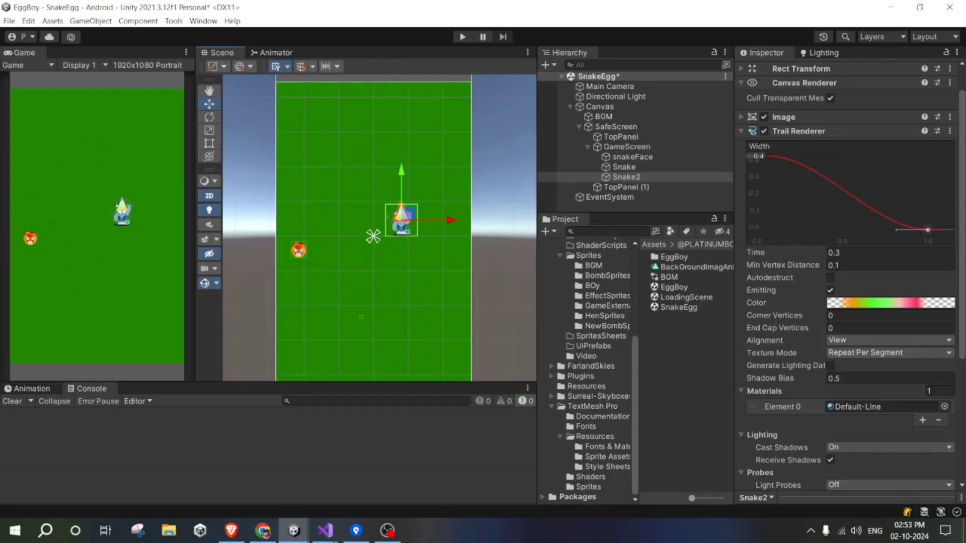
{"action": "scroll", "coordinate": [850, 276], "scroll_direction": "down", "scroll_amount": 5}
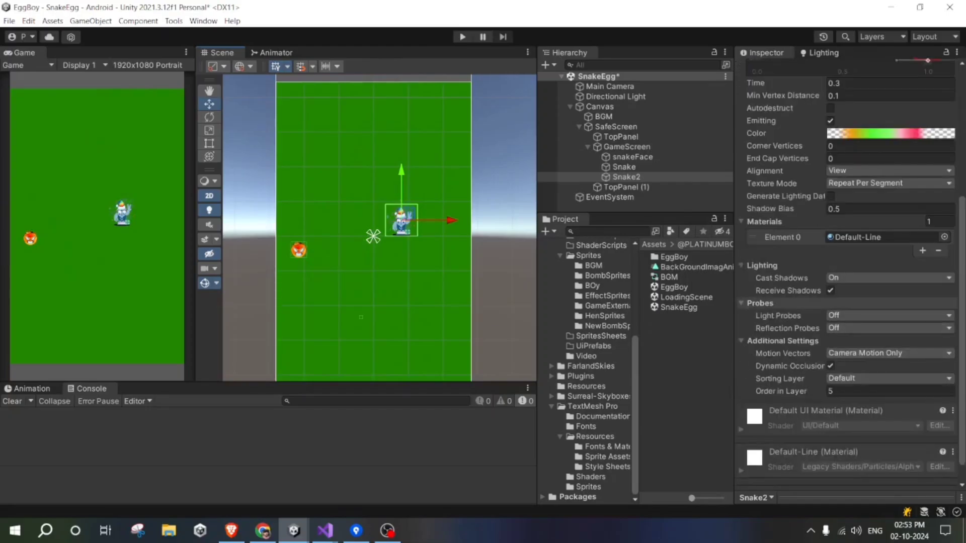